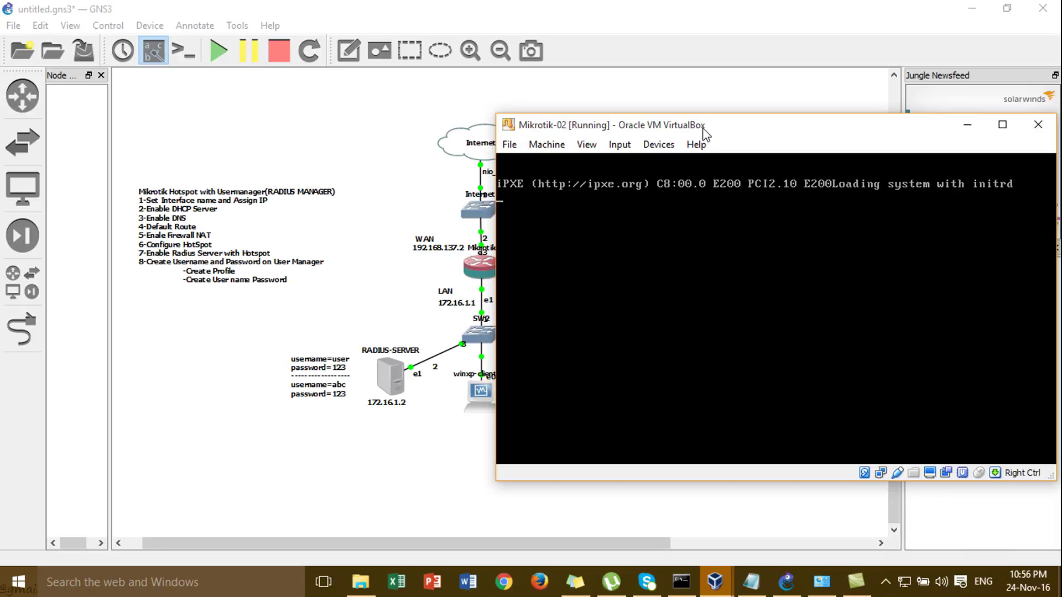
# Step: Move the Mikrotik-02 console window aside so the hotspot topology and RADIUS-SERVER show
pyautogui.moveTo(698, 135); pyautogui.dragTo(235, 189)
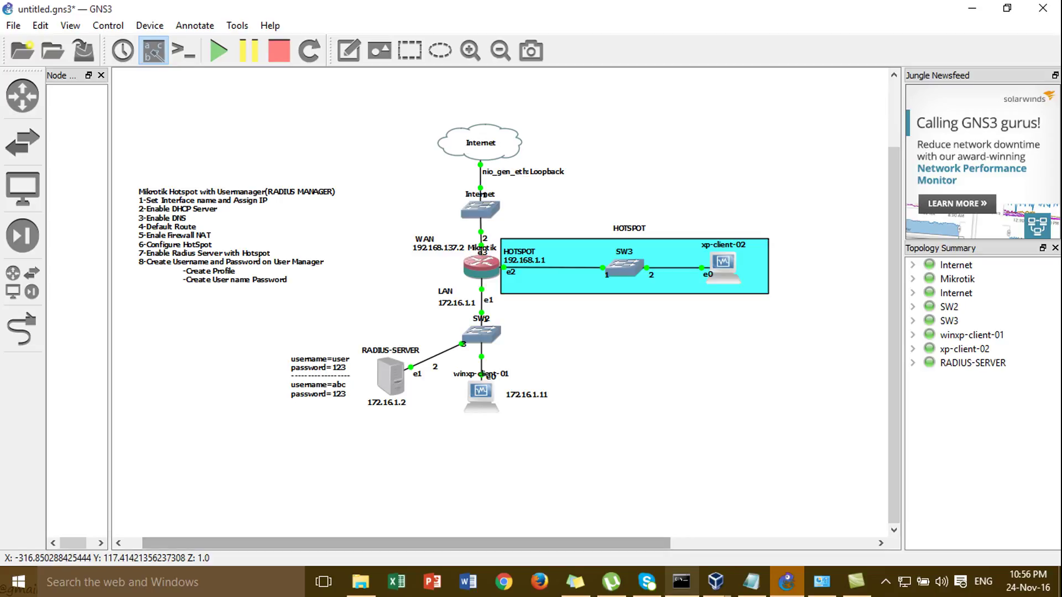
pyautogui.moveTo(717, 594)
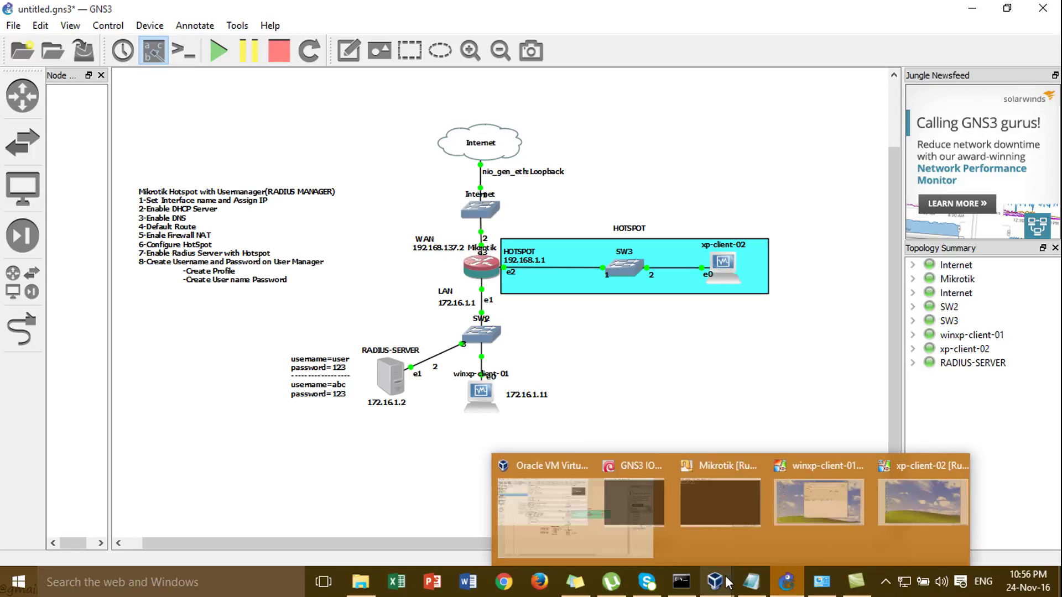
# Step: In VirtualBox, set Mikrotik-02's network Adapter 2 to Not attached and save
pyautogui.click(429, 506)
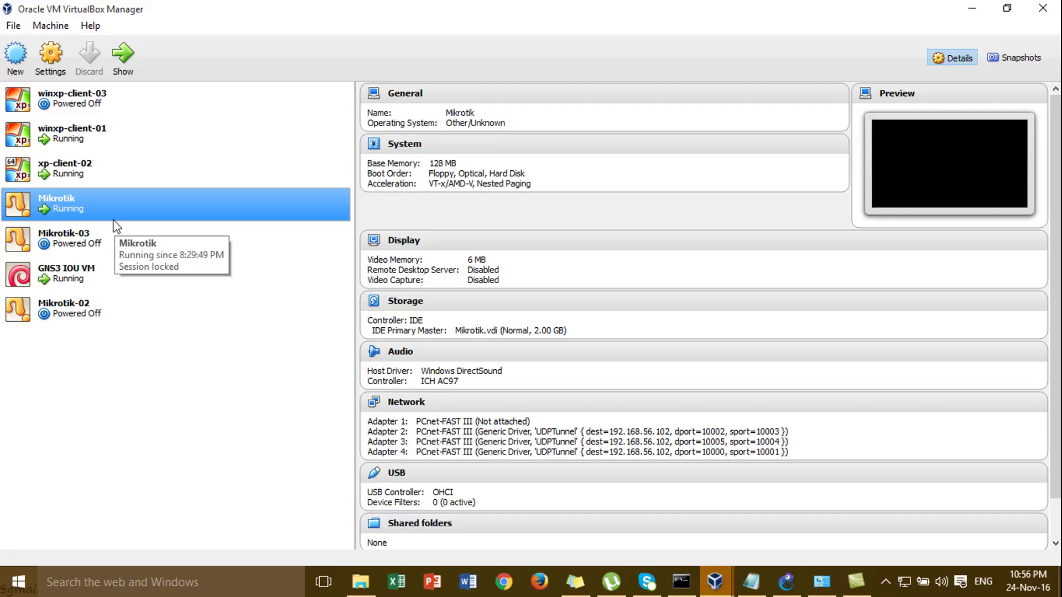
pyautogui.click(113, 308)
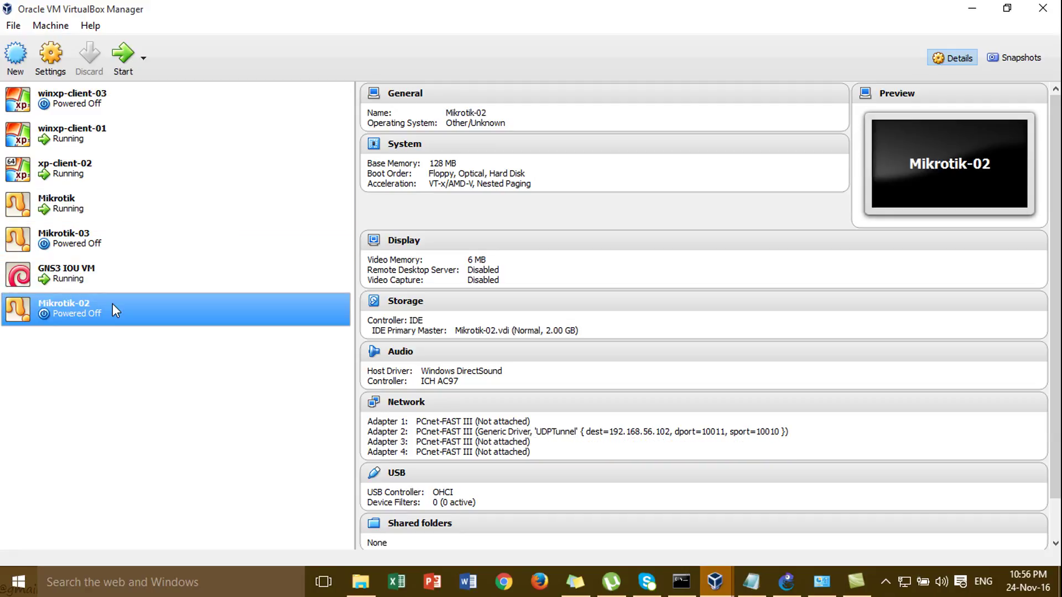
pyautogui.rightClick(113, 306)
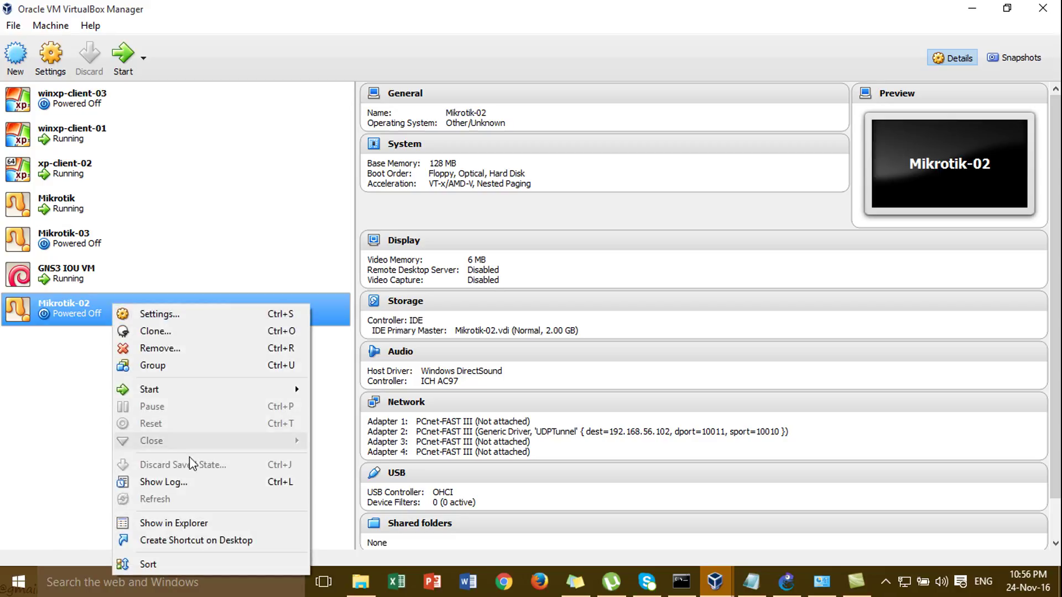
pyautogui.click(175, 313)
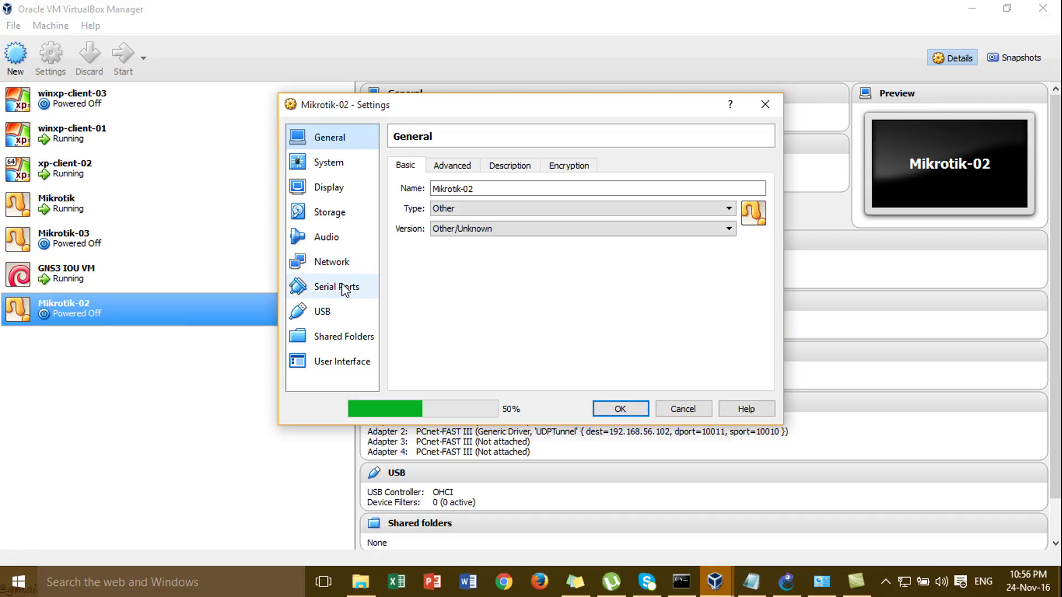
pyautogui.click(348, 262)
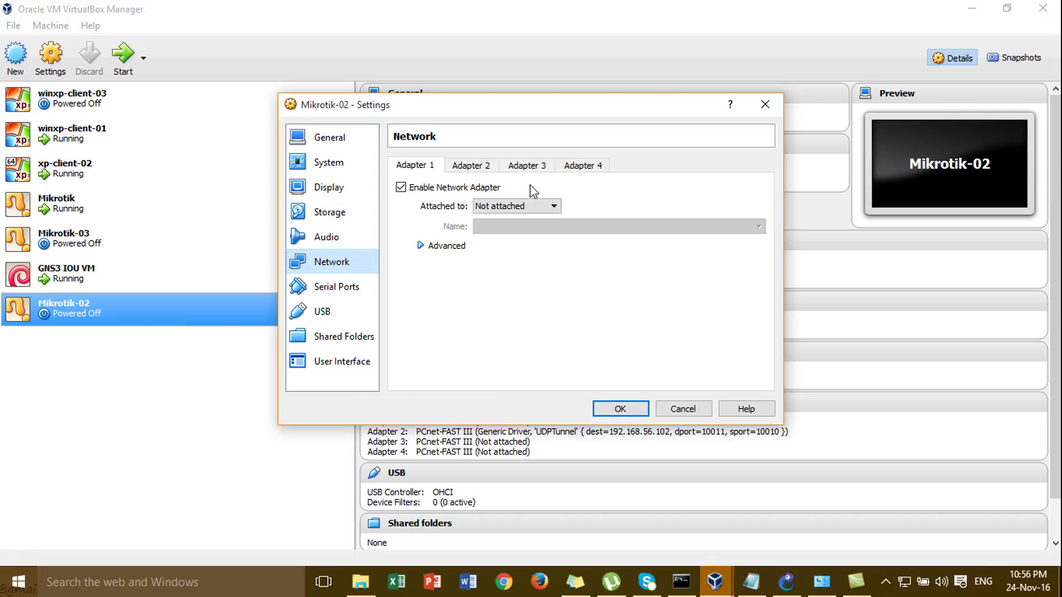
pyautogui.click(470, 165)
pyautogui.click(505, 208)
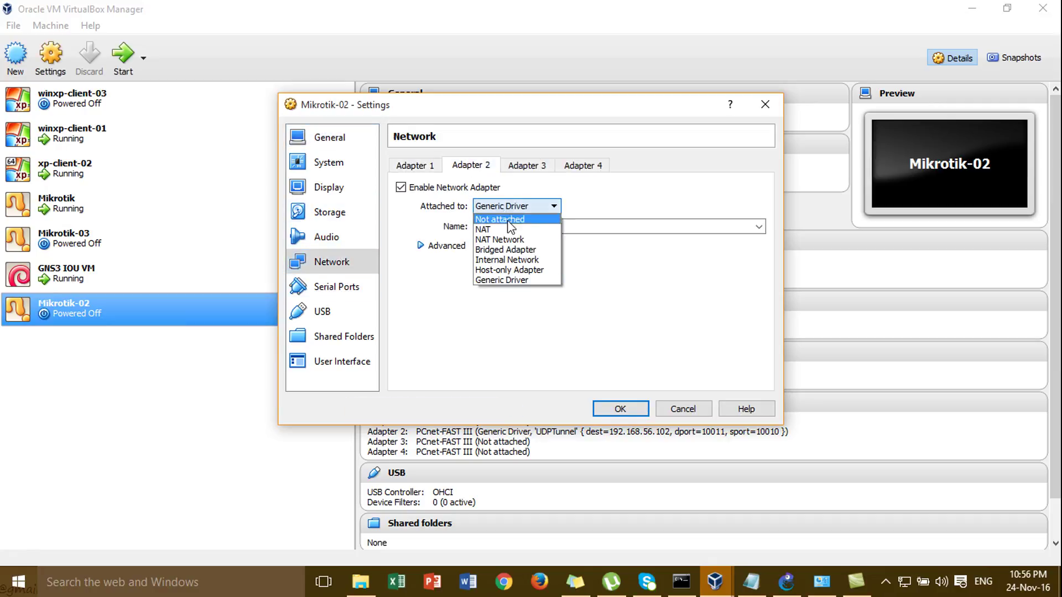
pyautogui.click(516, 220)
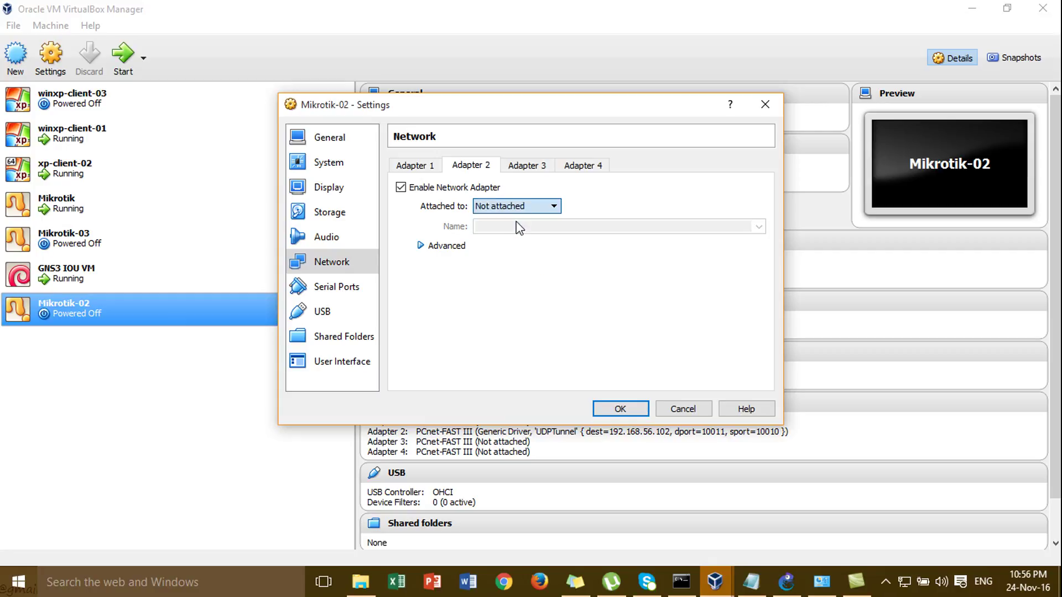
pyautogui.click(636, 408)
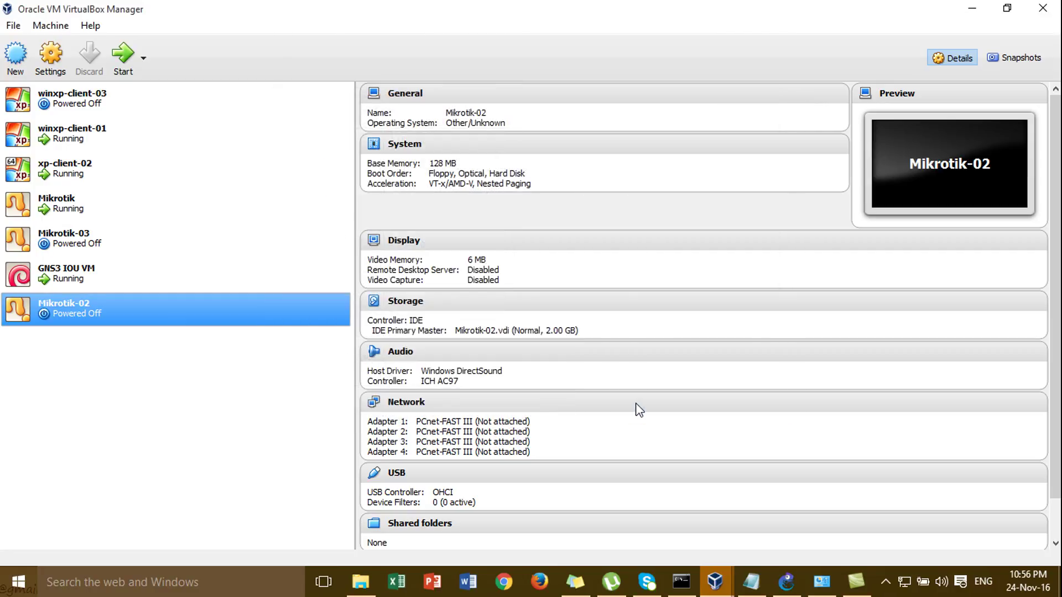
# Step: Stop the RADIUS-SERVER node in GNS3, then start it again
pyautogui.click(972, 8)
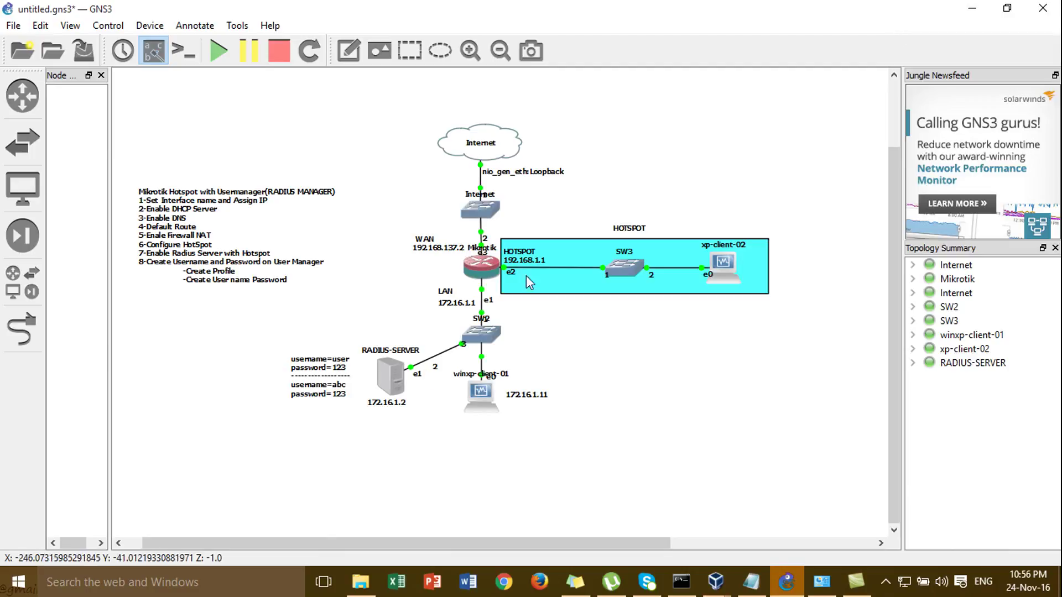
pyautogui.rightClick(391, 377)
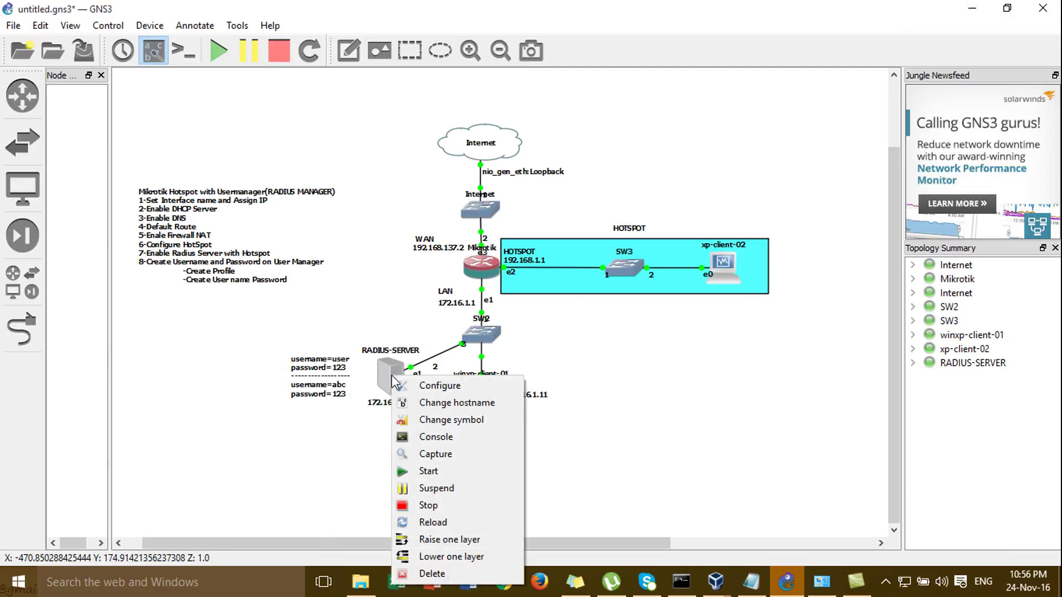
pyautogui.click(444, 472)
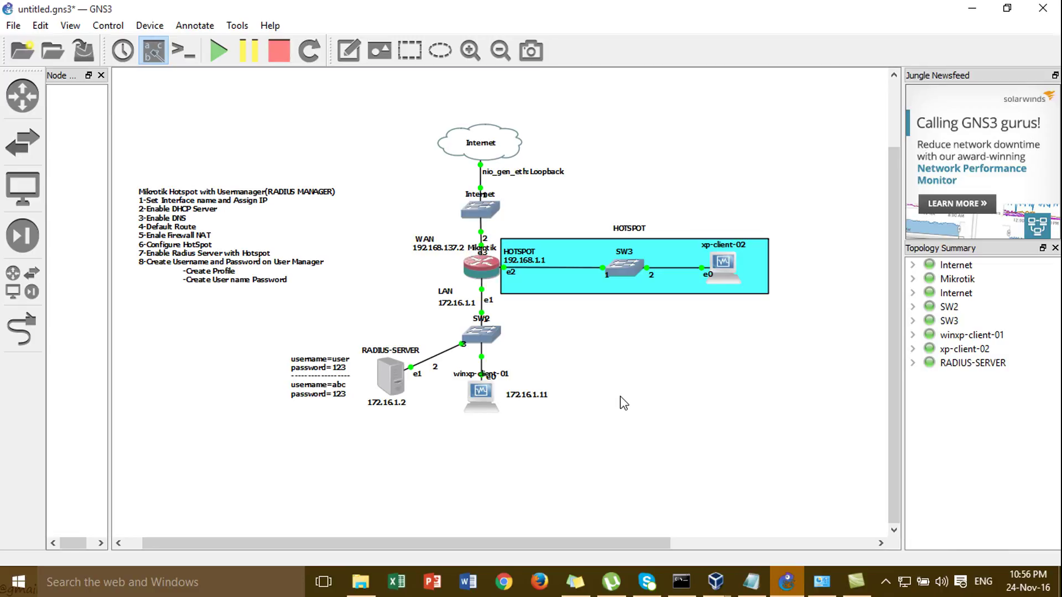
pyautogui.rightClick(393, 384)
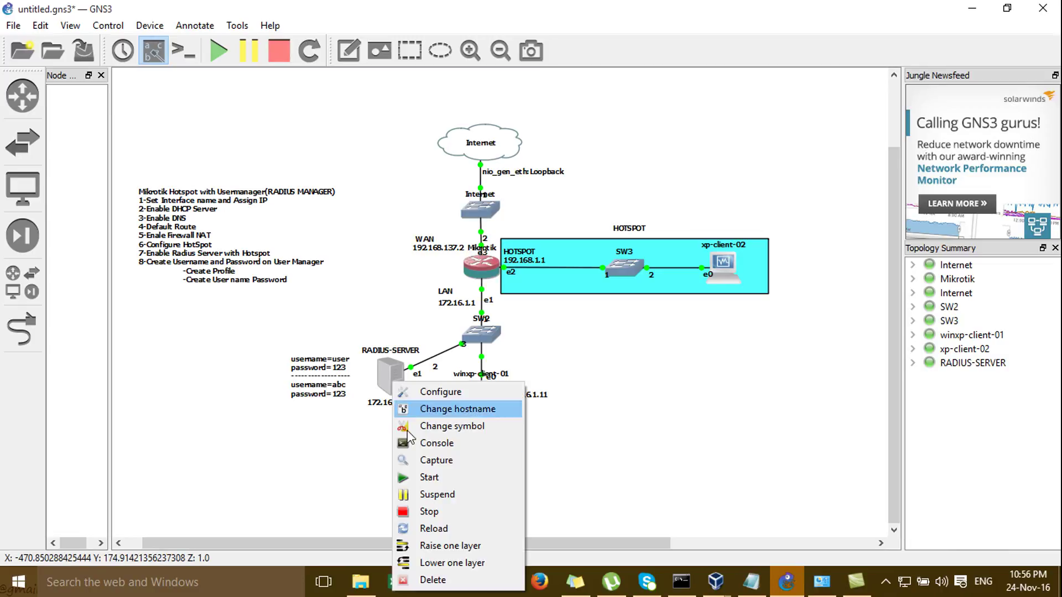
pyautogui.click(434, 509)
pyautogui.rightClick(396, 386)
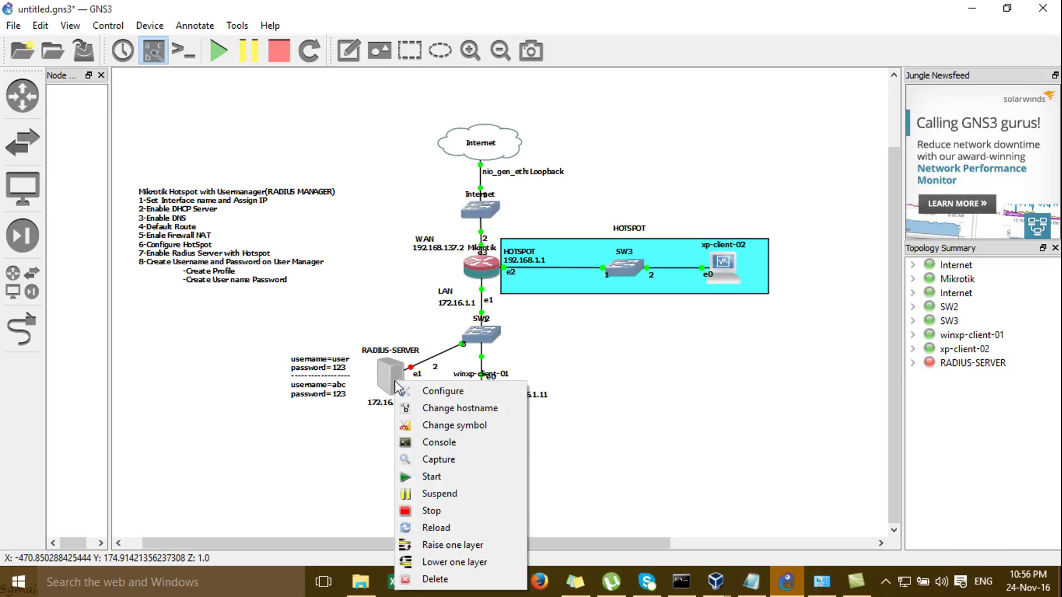
pyautogui.click(444, 475)
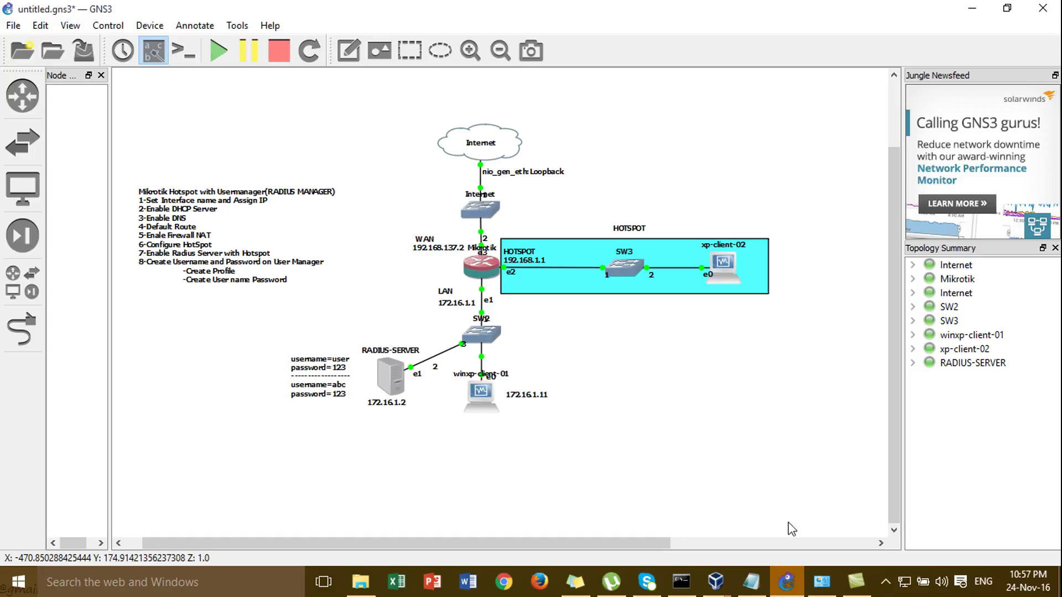
pyautogui.moveTo(722, 589)
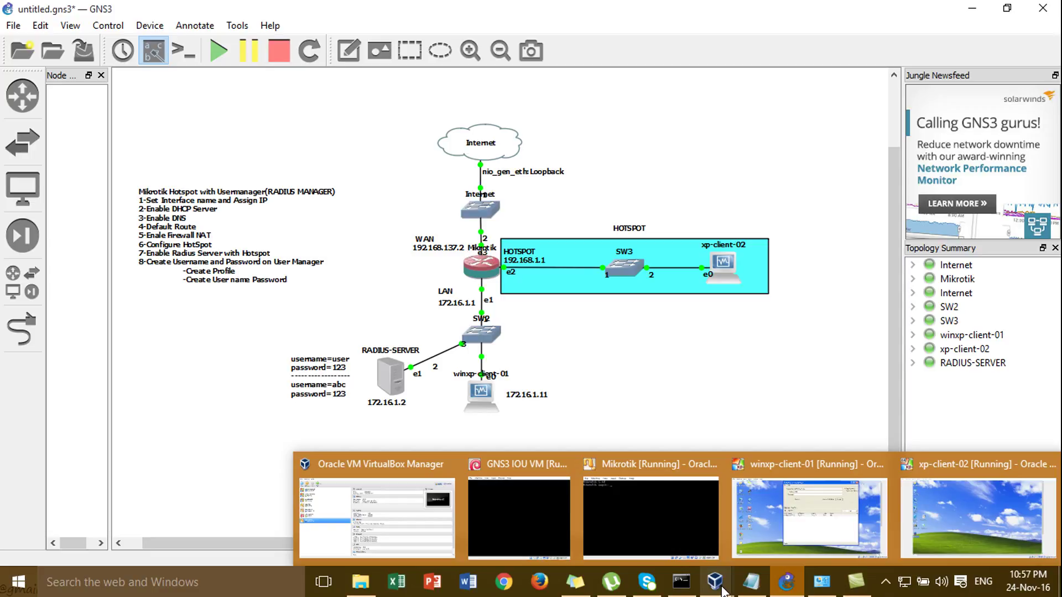
# Step: Open Mikrotik-03's network settings and set Adapter 1 to Not attached
pyautogui.click(456, 521)
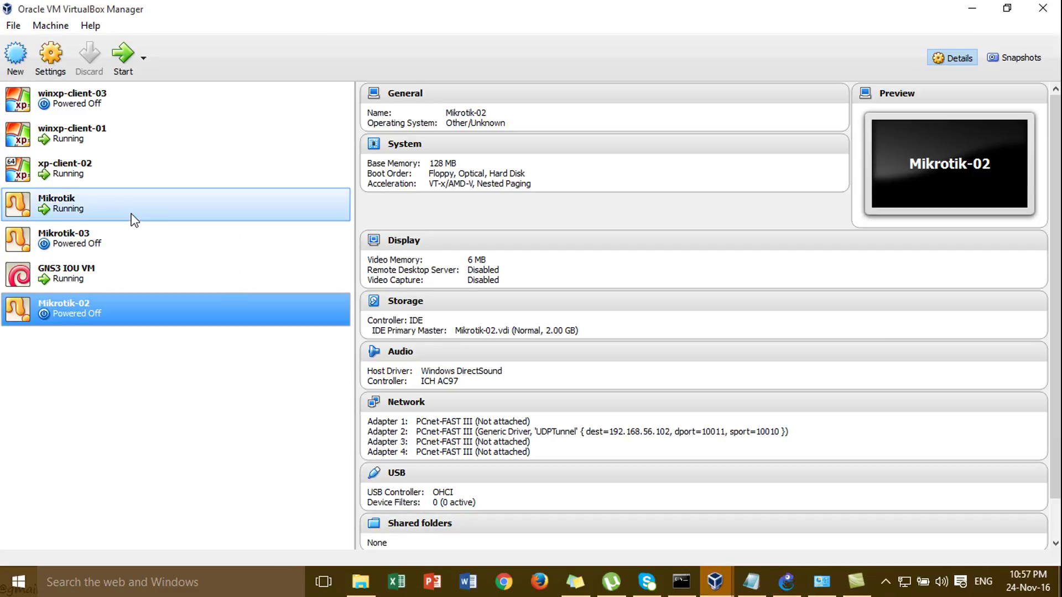
pyautogui.click(136, 237)
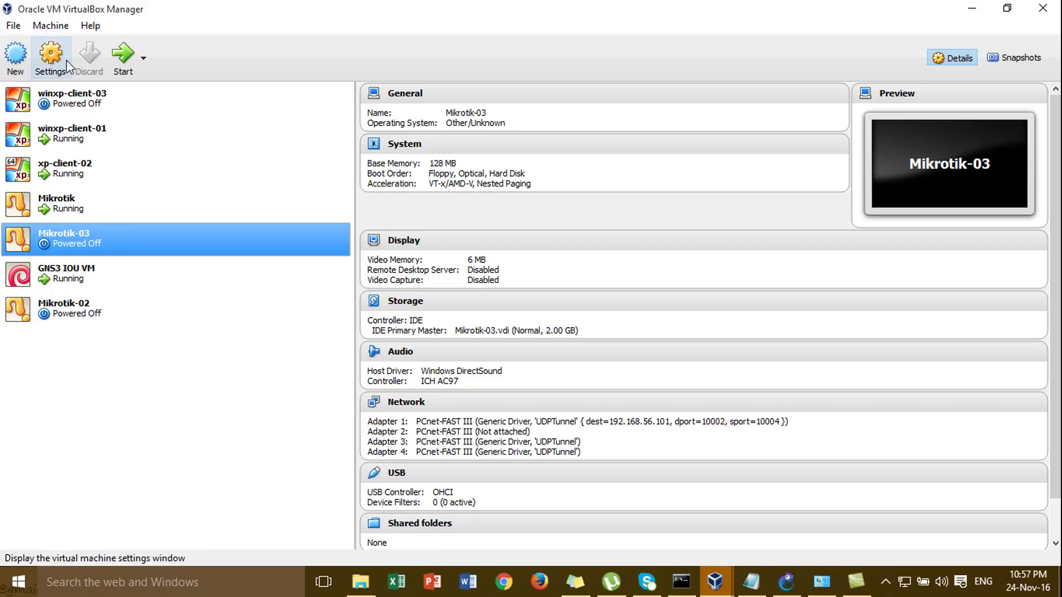
pyautogui.click(51, 57)
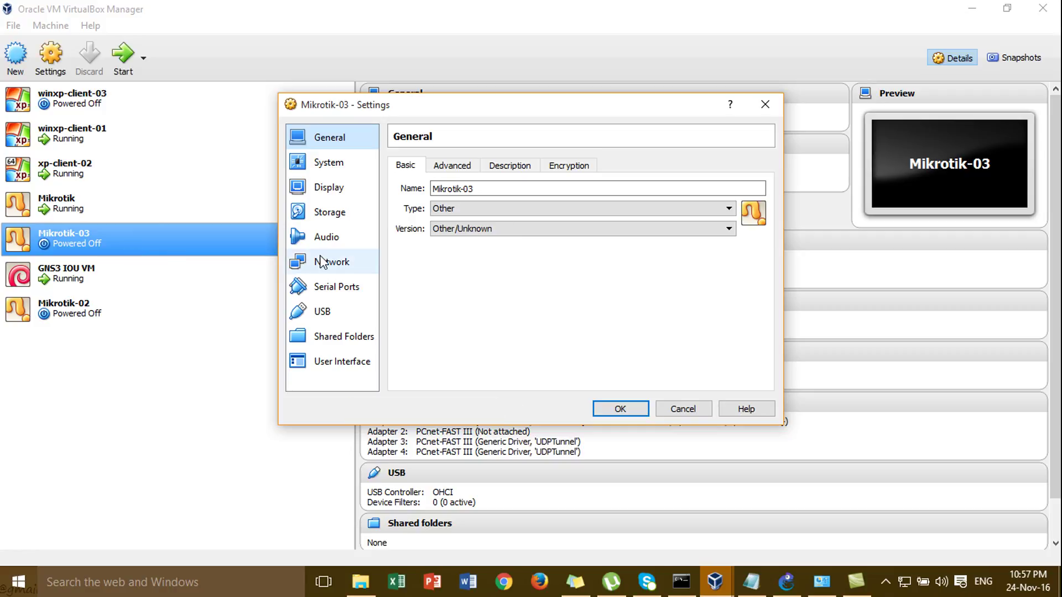
pyautogui.click(354, 264)
pyautogui.click(481, 210)
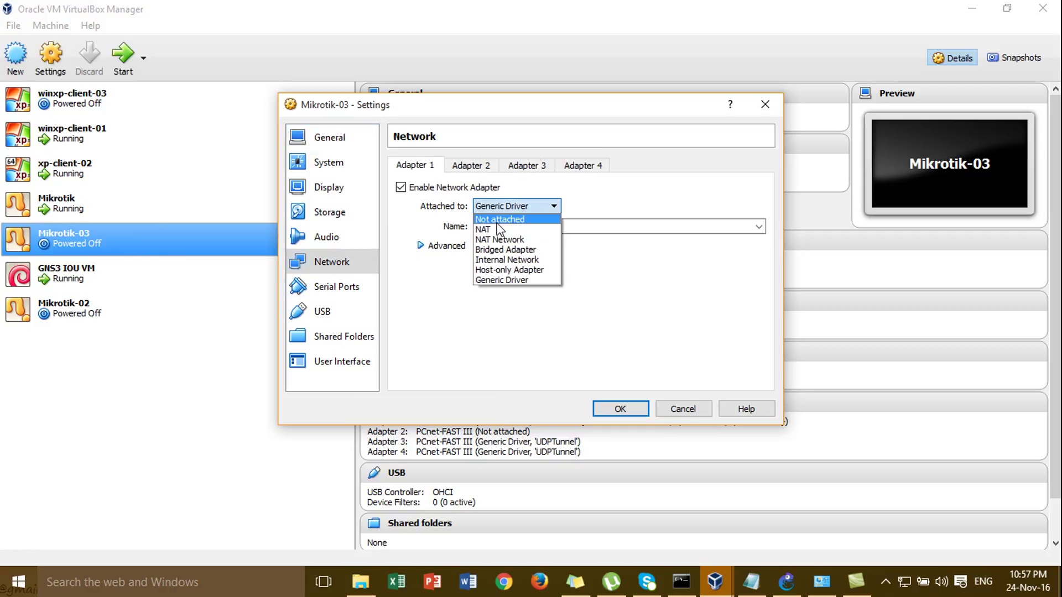
pyautogui.click(495, 218)
# Step: Set Mikrotik-03's Adapters 3 and 4 to Not attached and save the settings
pyautogui.click(481, 167)
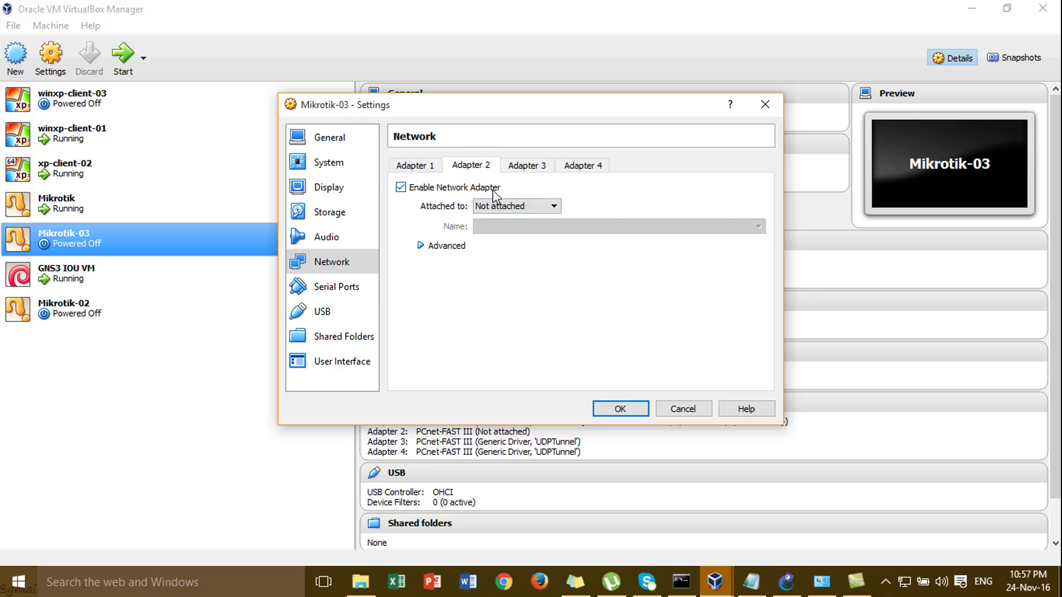
pyautogui.click(516, 173)
pyautogui.click(524, 211)
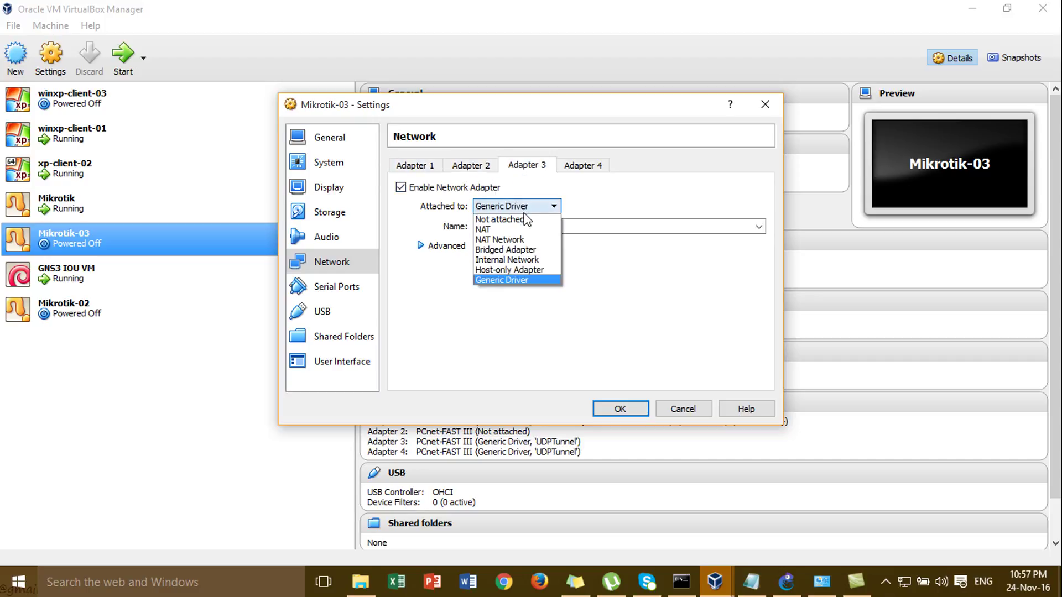
pyautogui.click(525, 218)
pyautogui.click(581, 168)
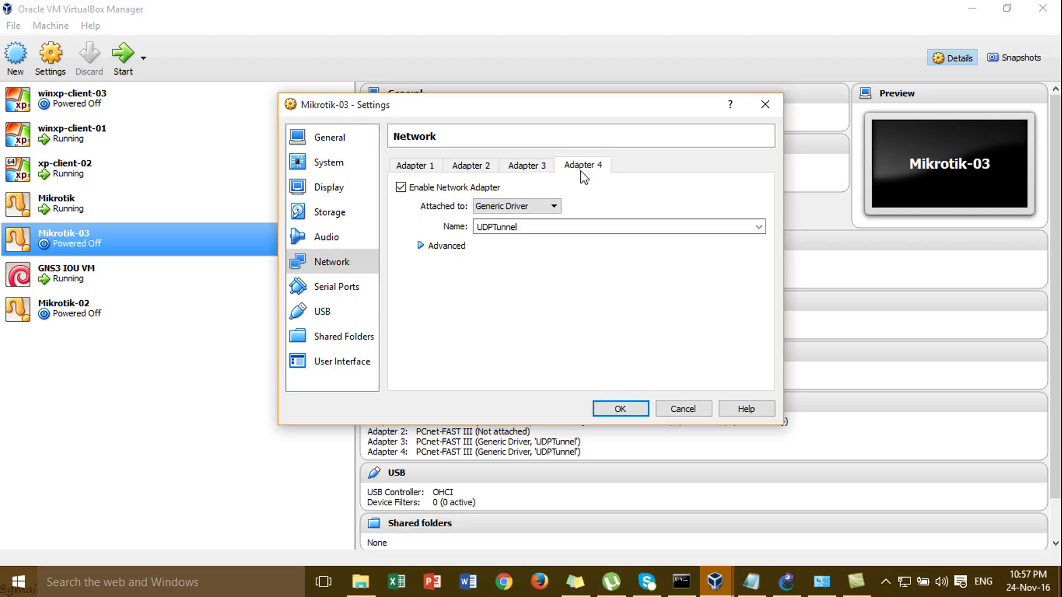
pyautogui.click(542, 208)
pyautogui.click(540, 220)
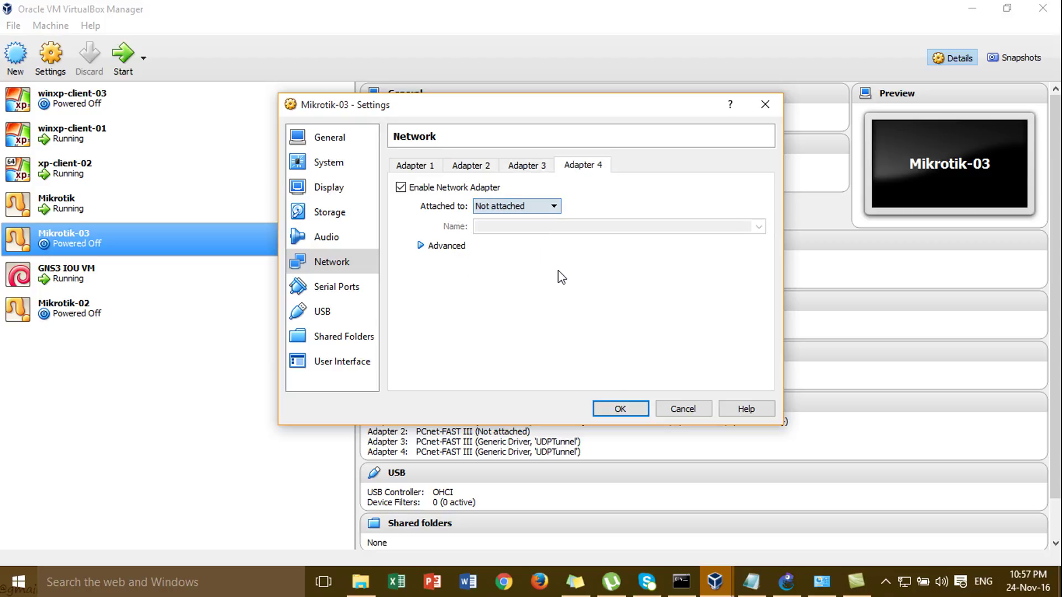
pyautogui.click(623, 411)
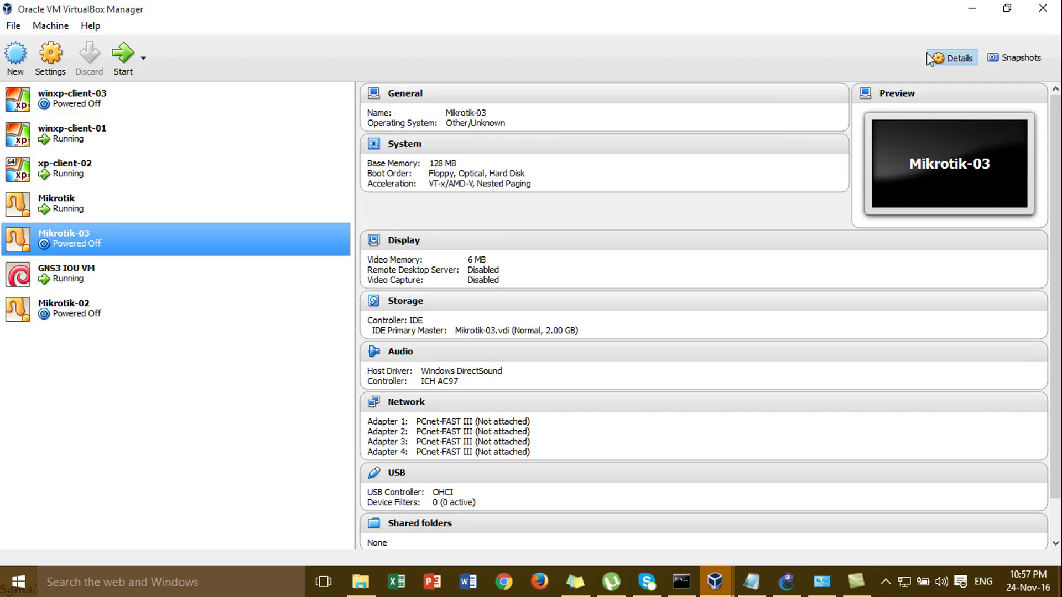
pyautogui.click(961, 13)
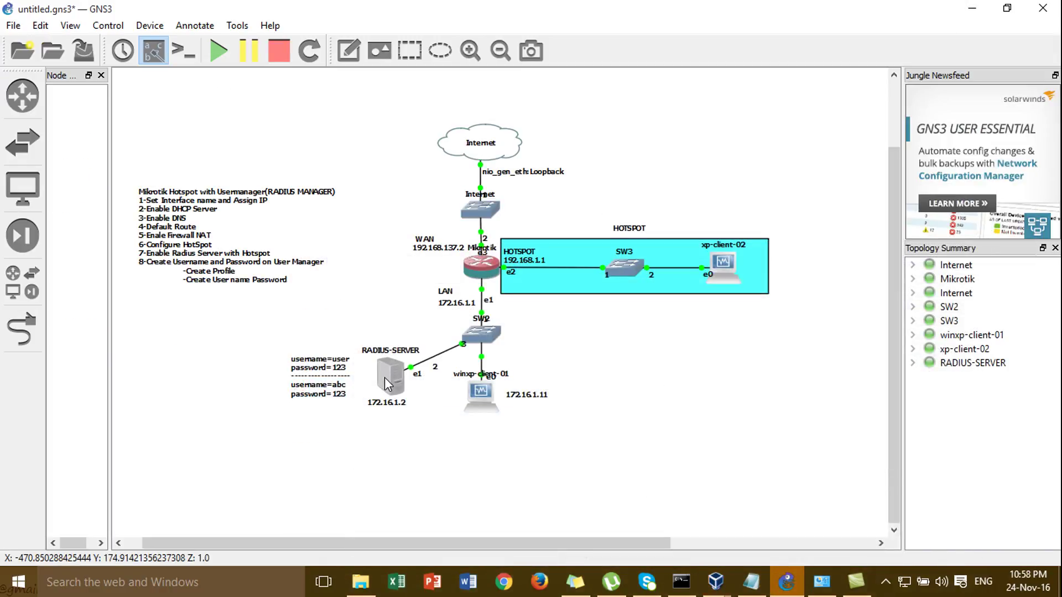
# Step: Delete the RADIUS-SERVER node and place a Mikrotik-03 node in its spot
pyautogui.press('Delete')
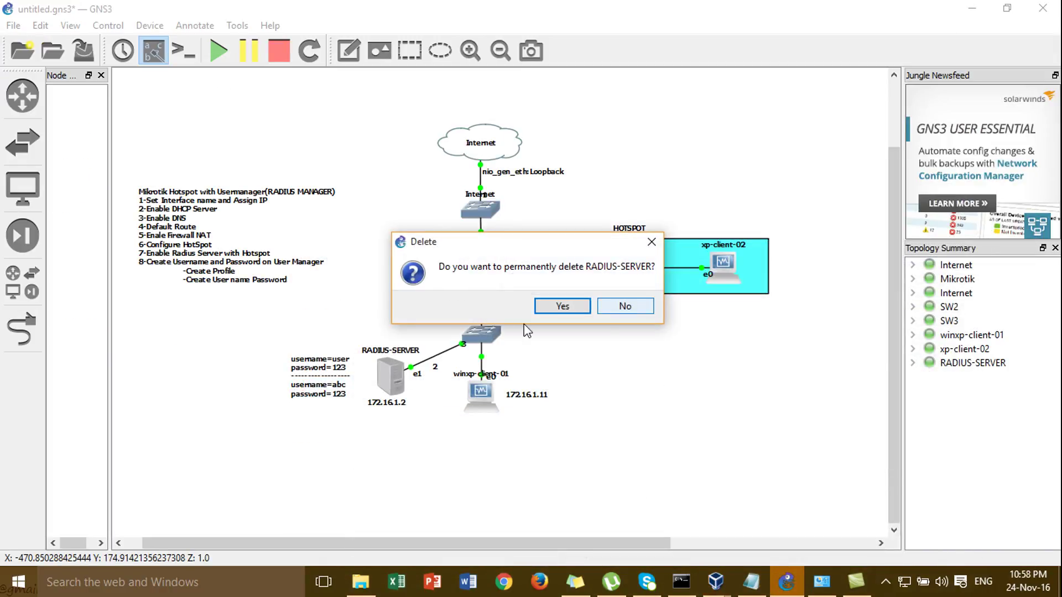
pyautogui.click(548, 308)
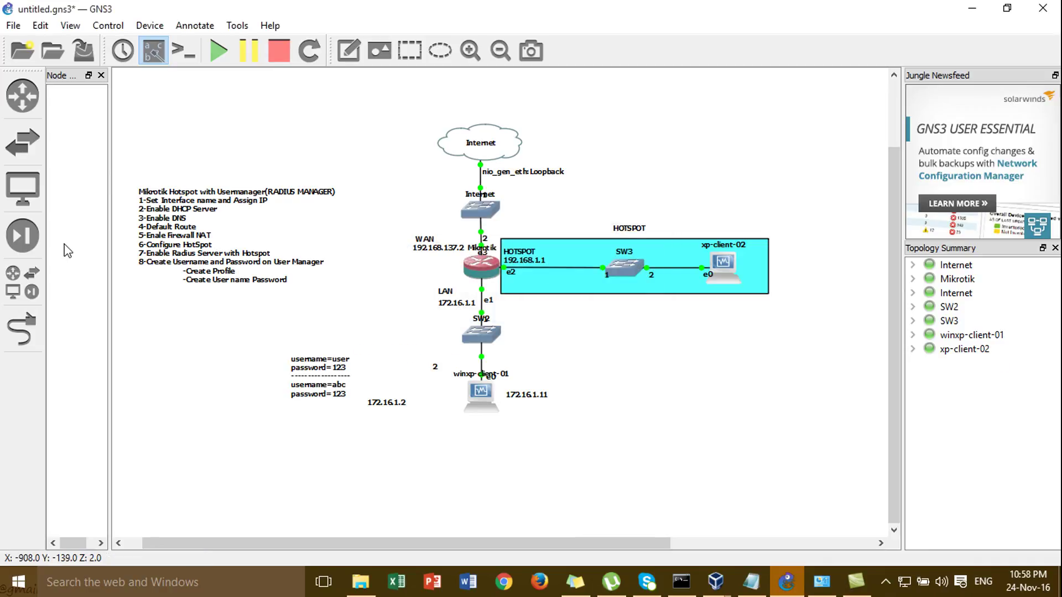
pyautogui.click(23, 282)
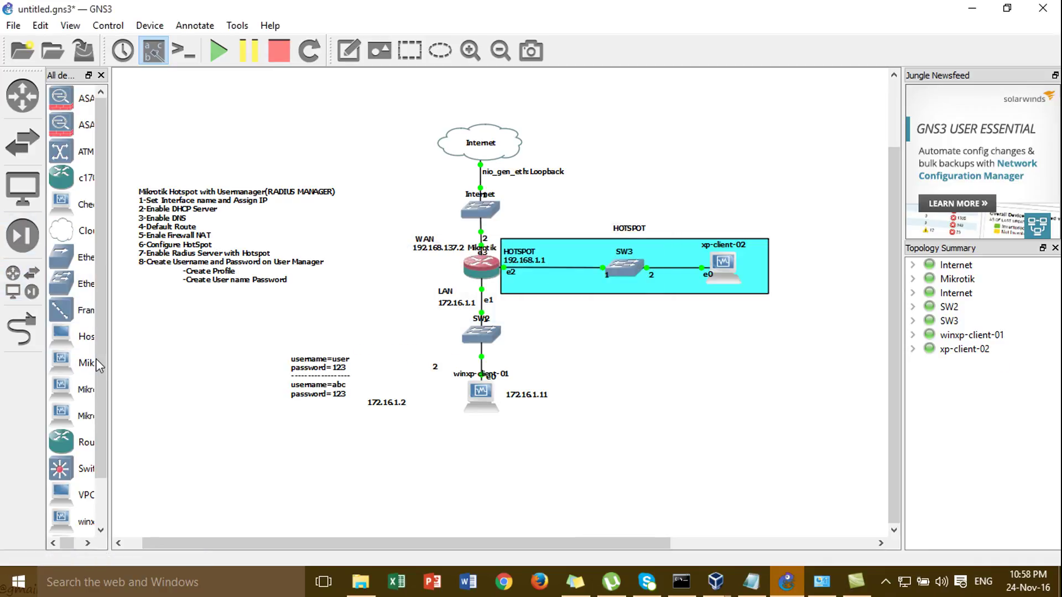
pyautogui.moveTo(111, 363); pyautogui.dragTo(189, 360)
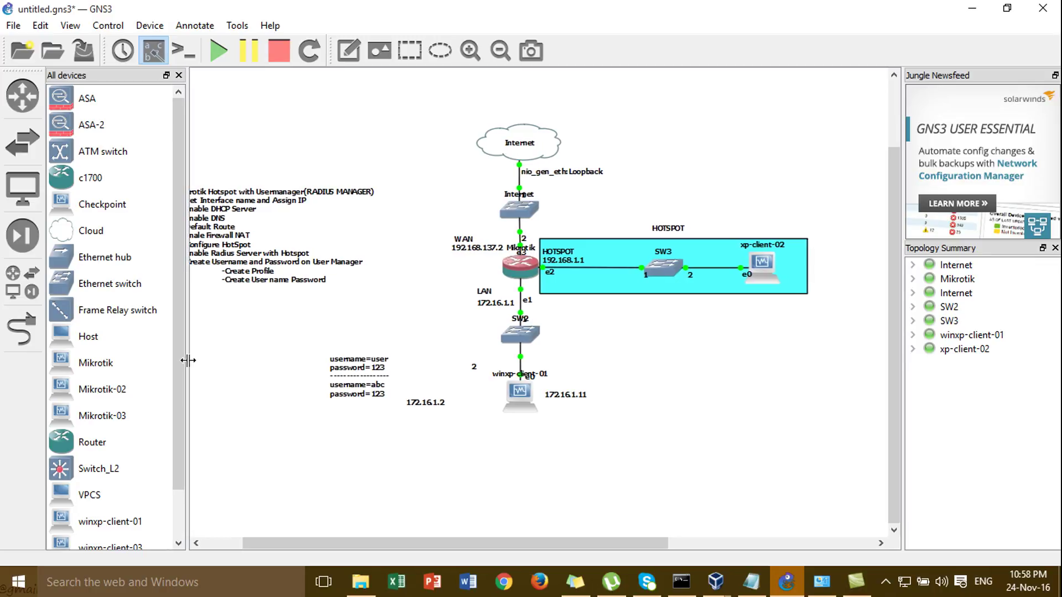
pyautogui.click(123, 416)
pyautogui.moveTo(433, 362); pyautogui.dragTo(433, 362)
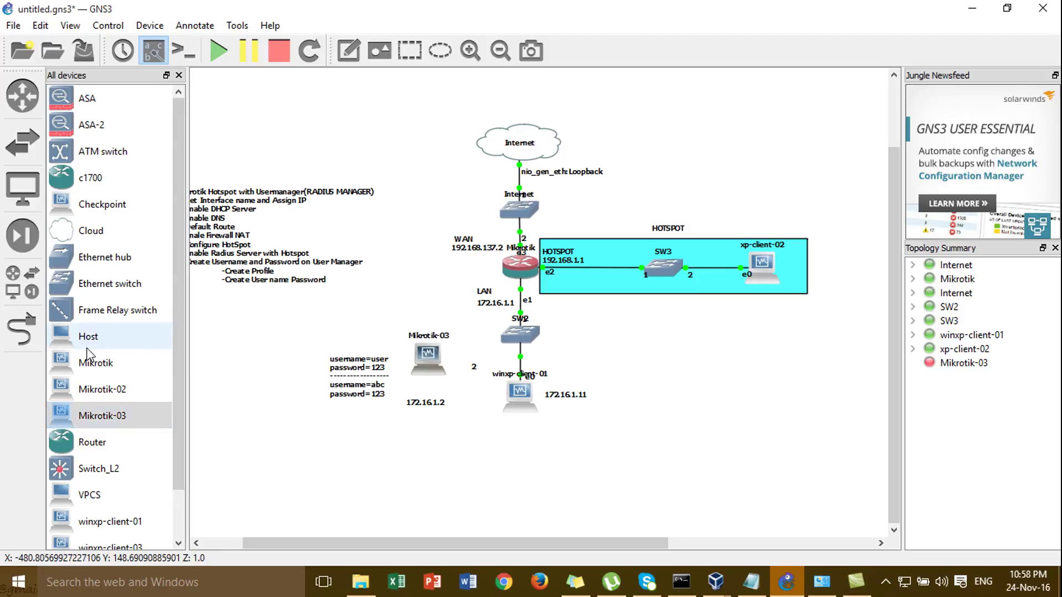
# Step: Link Mikrotik-03's Ethernet1 to SW2 port 3
pyautogui.click(22, 331)
pyautogui.click(448, 363)
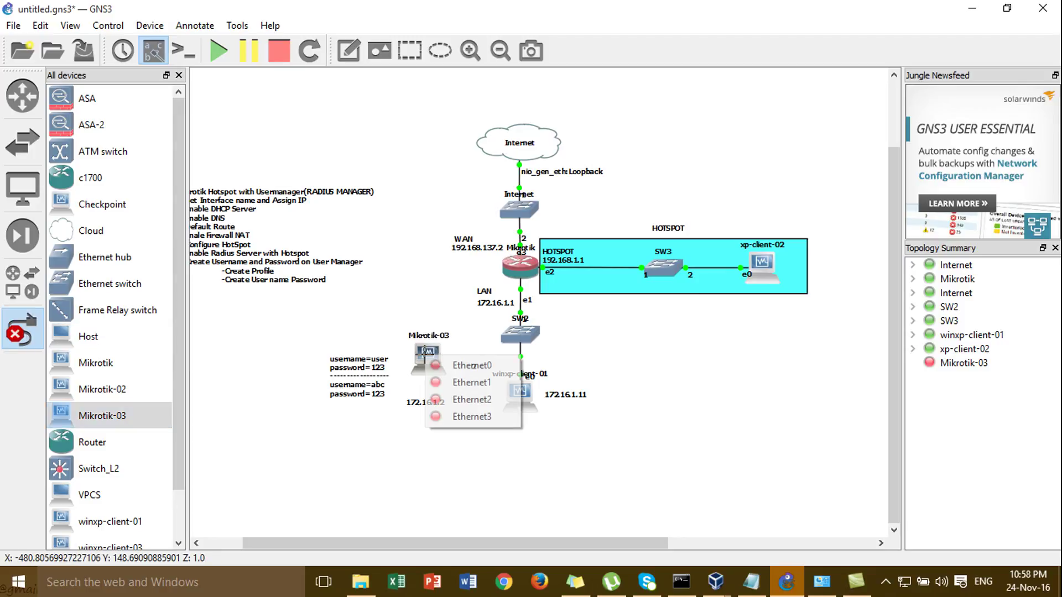
pyautogui.click(444, 382)
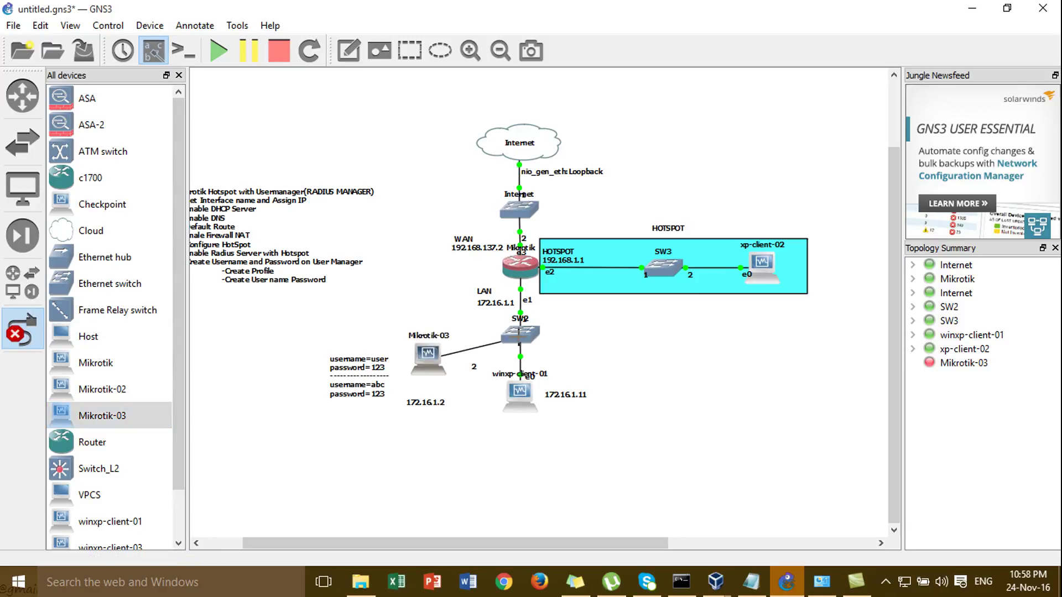
pyautogui.click(518, 335)
pyautogui.click(531, 388)
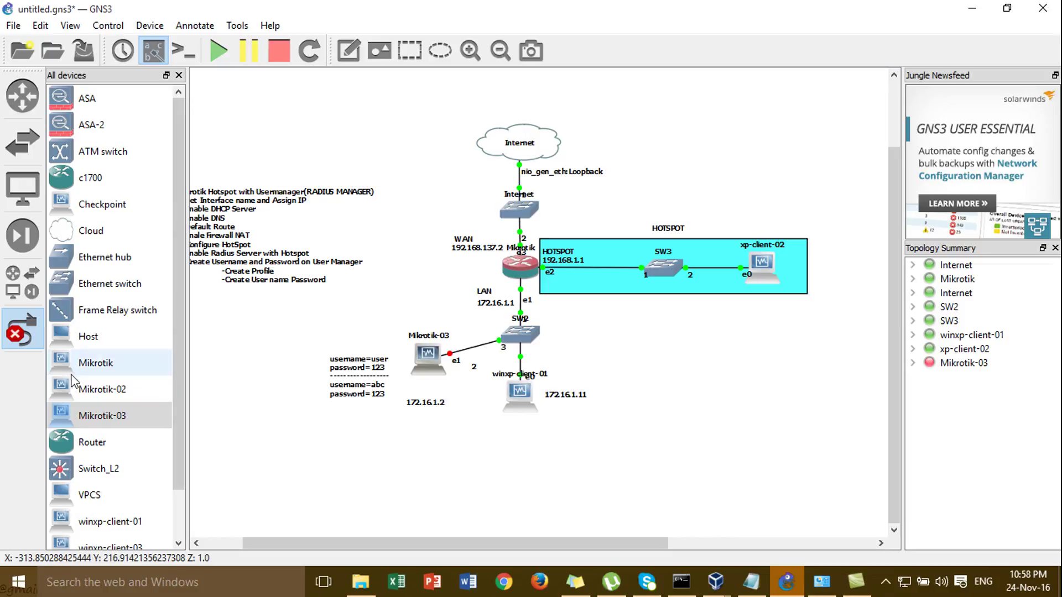
pyautogui.click(22, 331)
pyautogui.moveTo(430, 356); pyautogui.dragTo(427, 367)
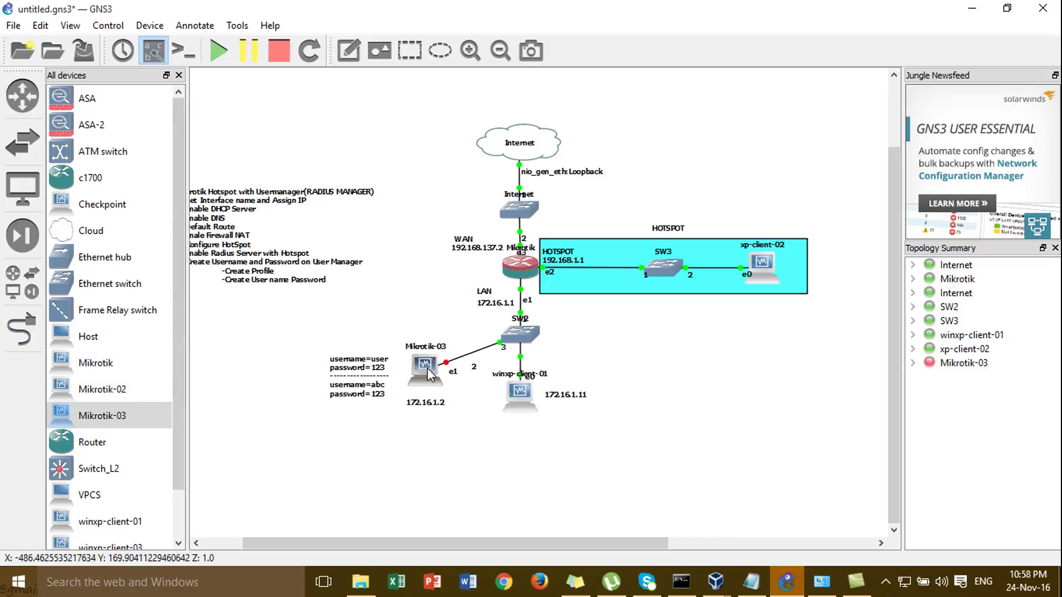
# Step: Open the Mikrotik-03 node's console from GNS3
pyautogui.rightClick(427, 367)
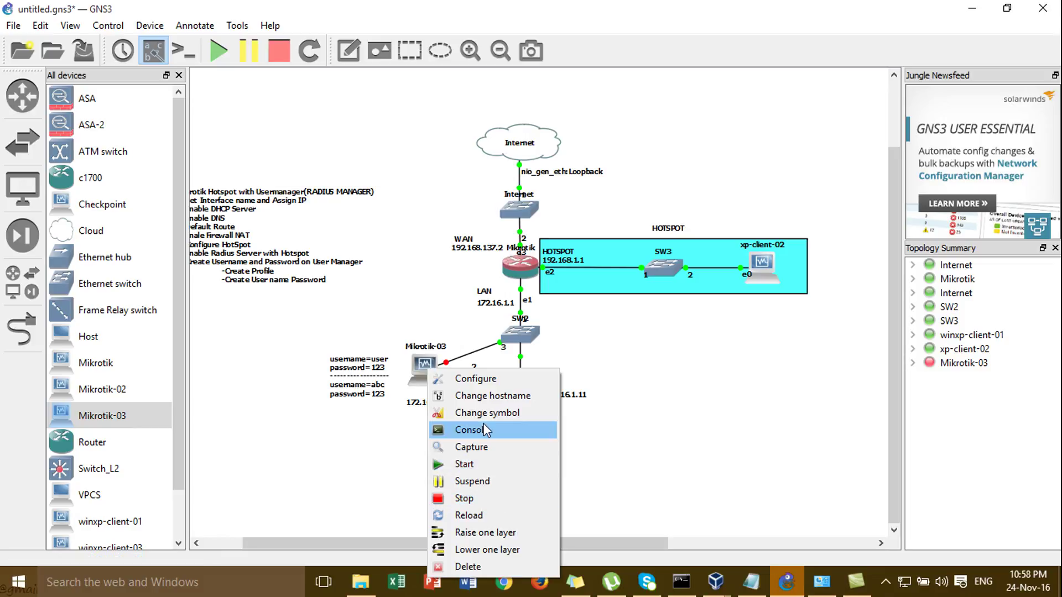
pyautogui.click(484, 451)
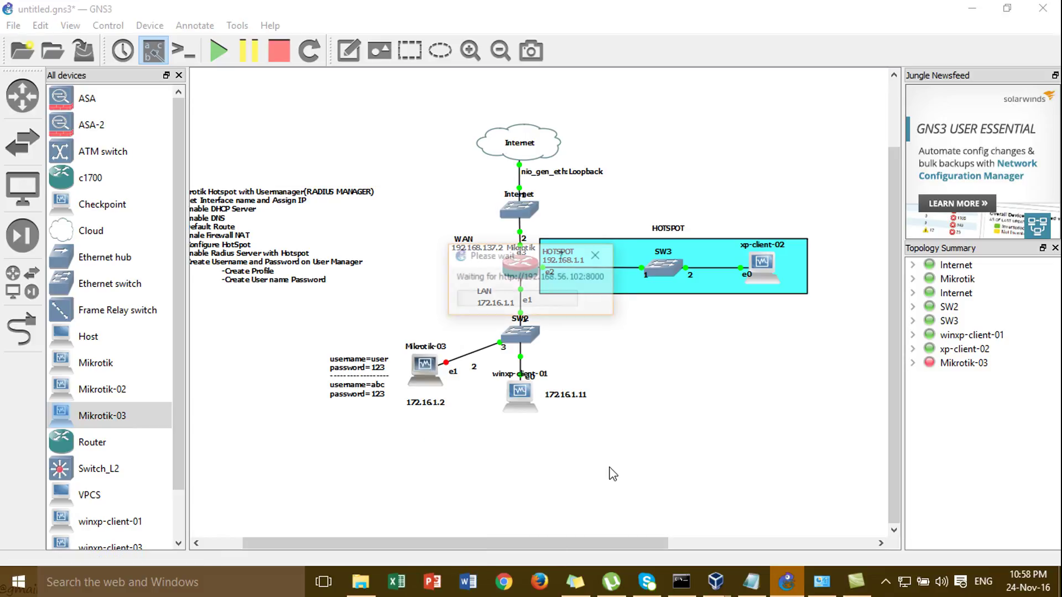
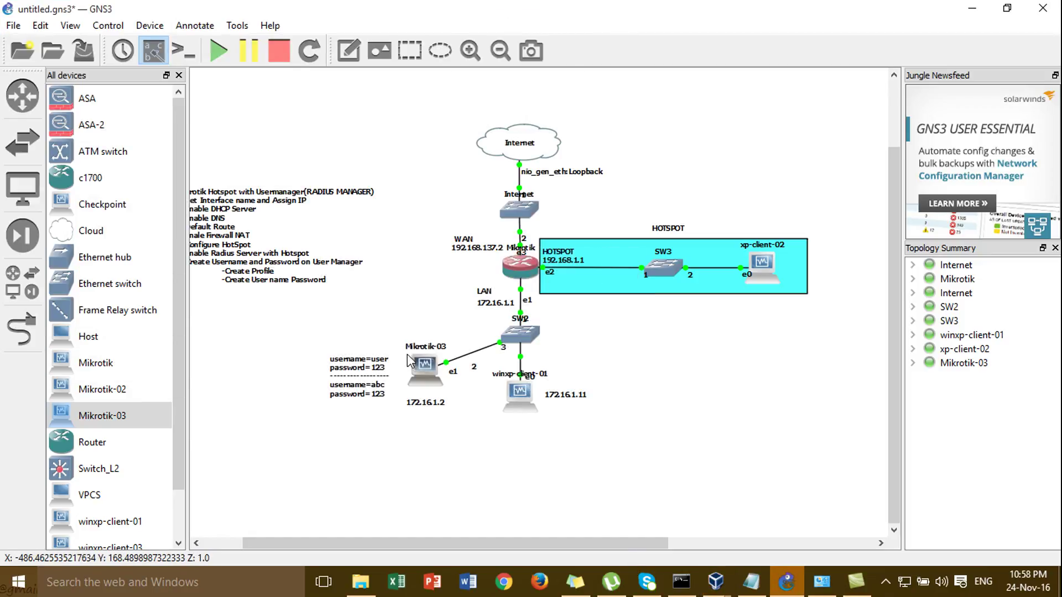
# Step: Change the Mikrotik-03 node's symbol to the server icon
pyautogui.rightClick(423, 365)
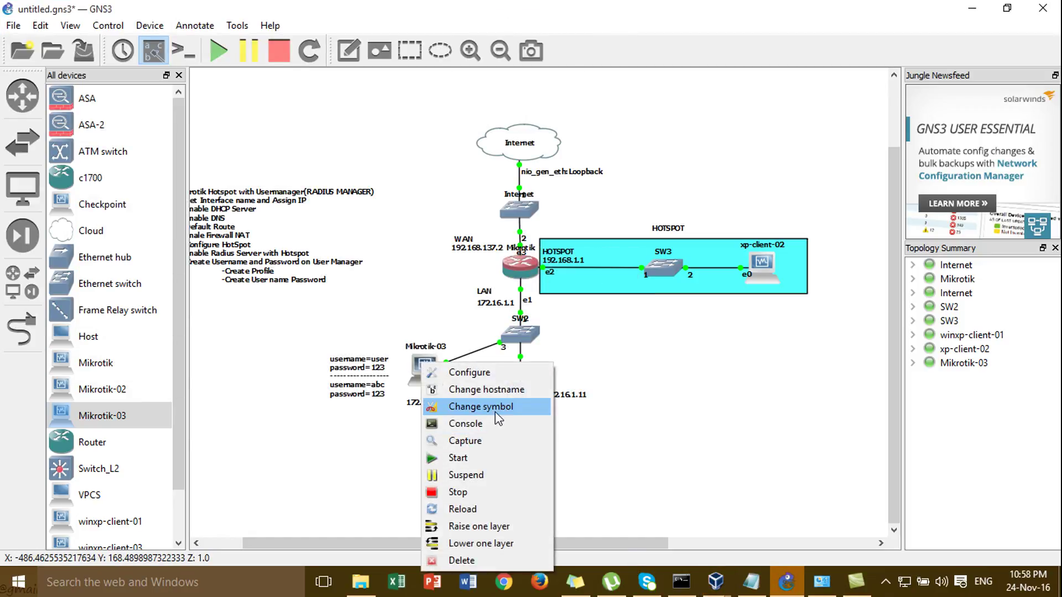
pyautogui.click(480, 407)
pyautogui.click(515, 247)
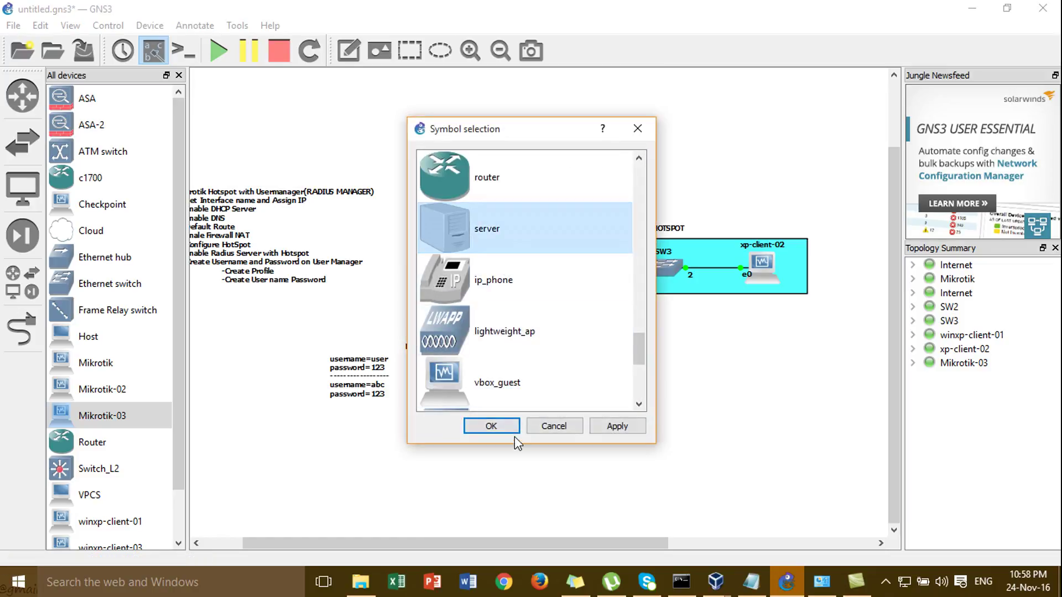
pyautogui.click(491, 426)
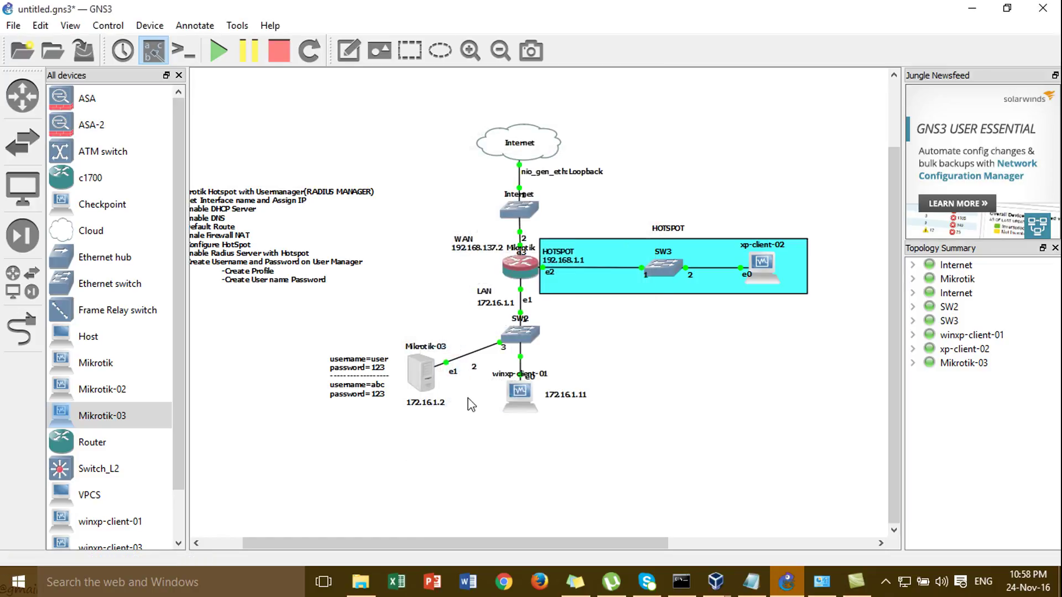
# Step: Rename the node's hostname to RADIUS SERVER
pyautogui.rightClick(422, 377)
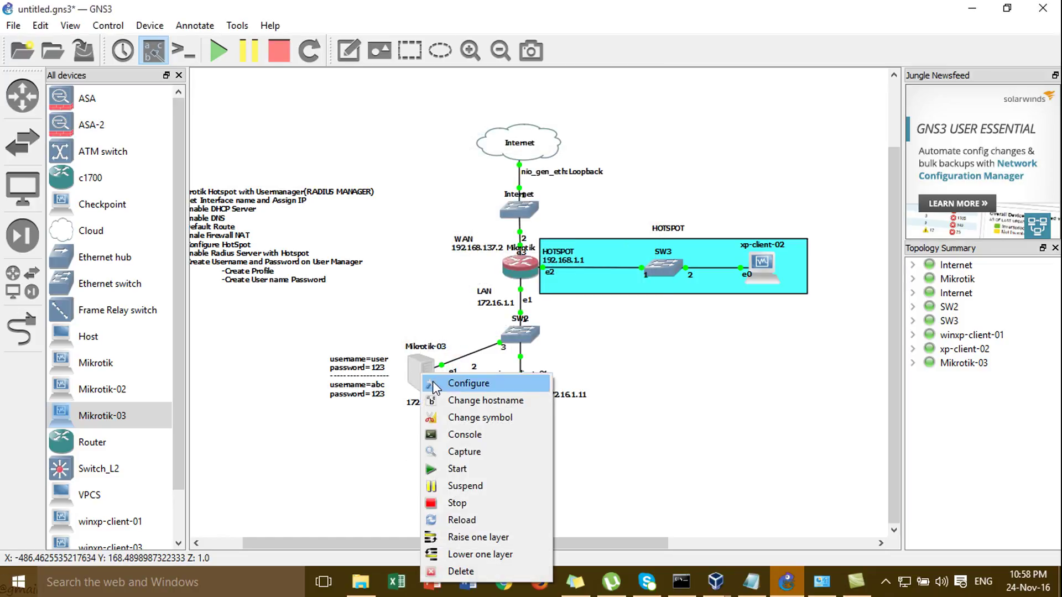
pyautogui.click(465, 401)
pyautogui.write('RADIUS SE')
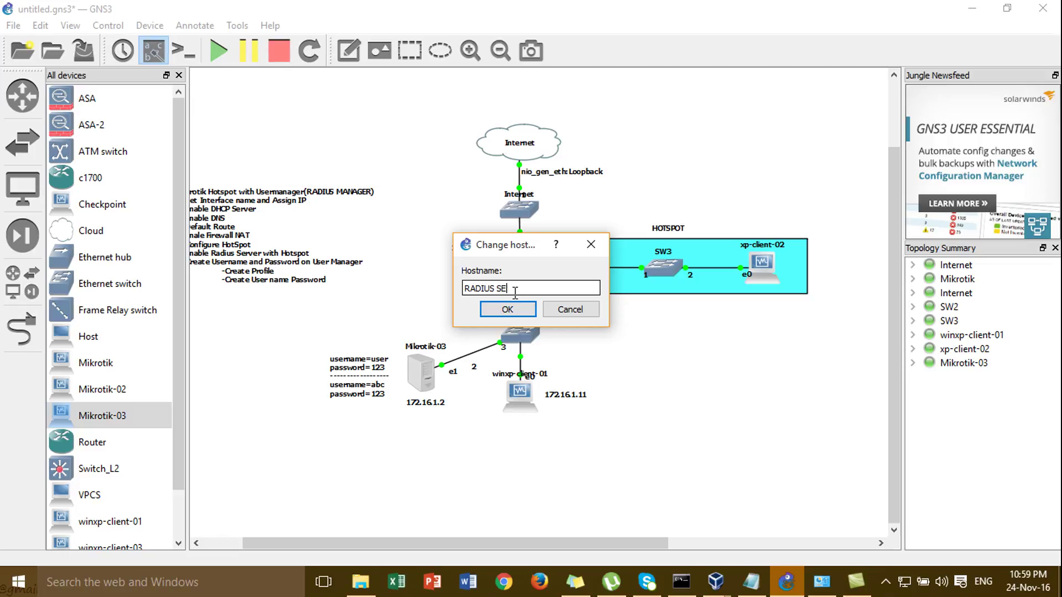
pyautogui.write('RVER')
pyautogui.click(506, 307)
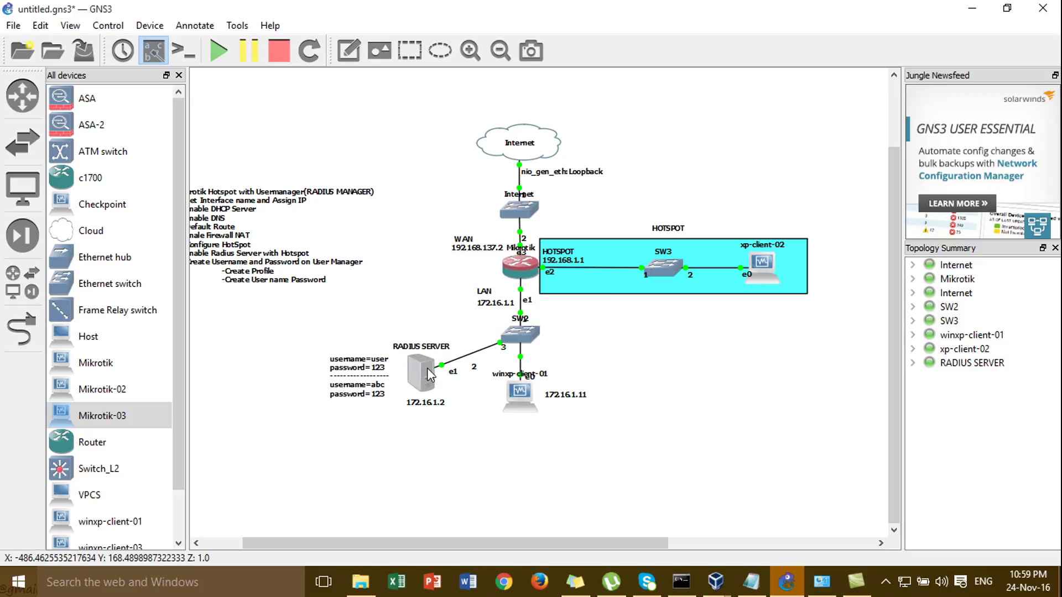
pyautogui.moveTo(429, 376)
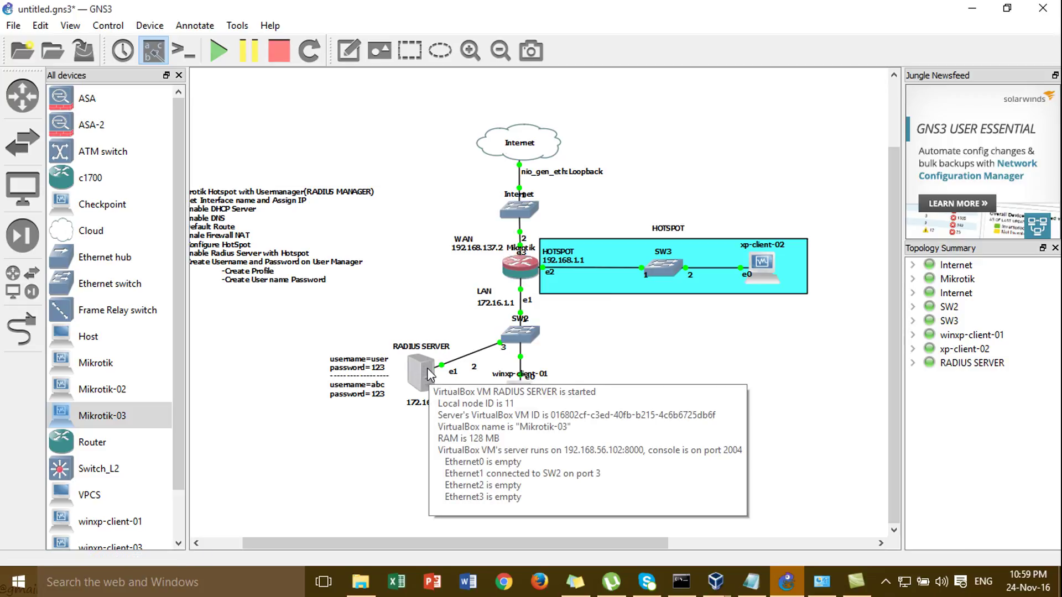
# Step: On the winxp-client-01 VM, try connecting WinBox to 172.16.1.2 and dismiss the login error
pyautogui.moveTo(729, 592)
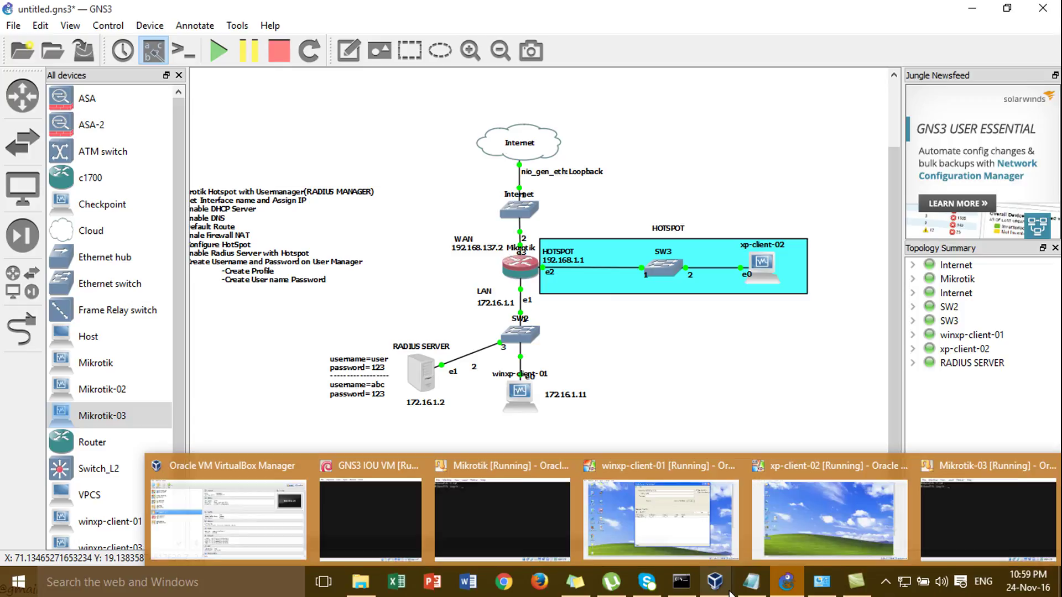
pyautogui.click(694, 526)
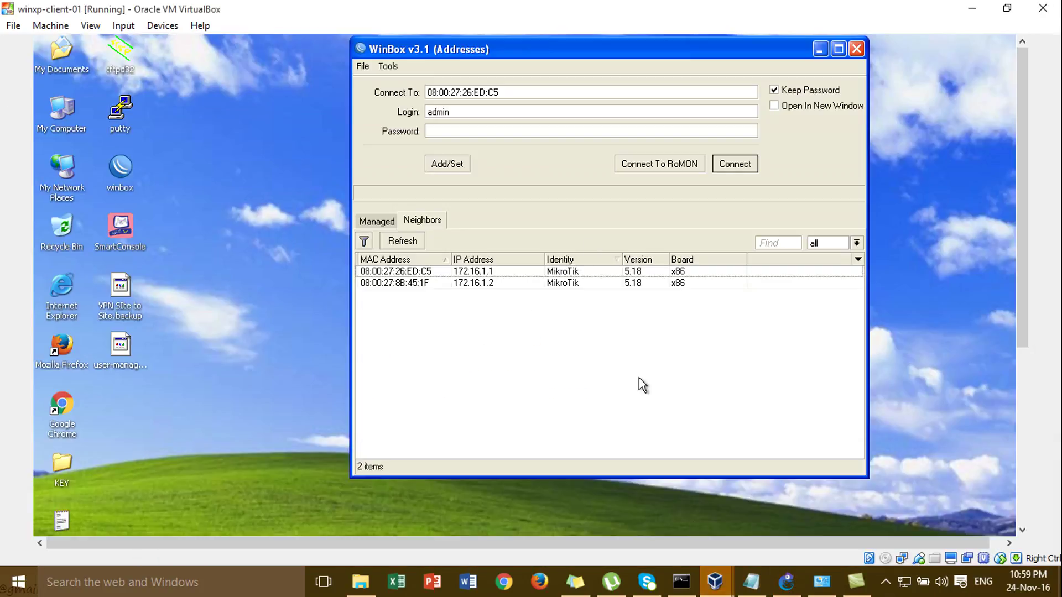
pyautogui.click(489, 283)
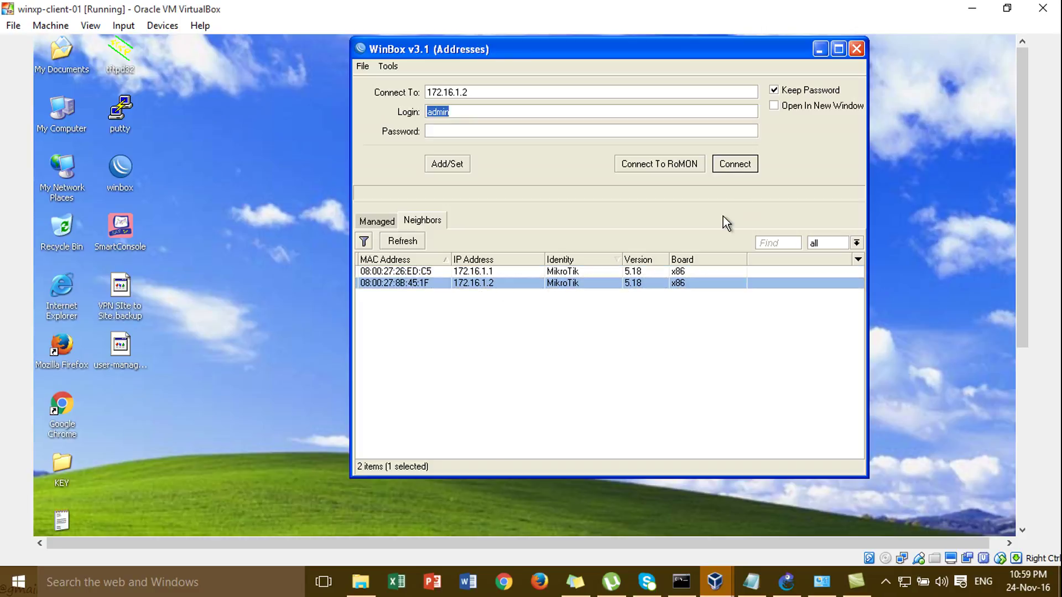
pyautogui.click(754, 166)
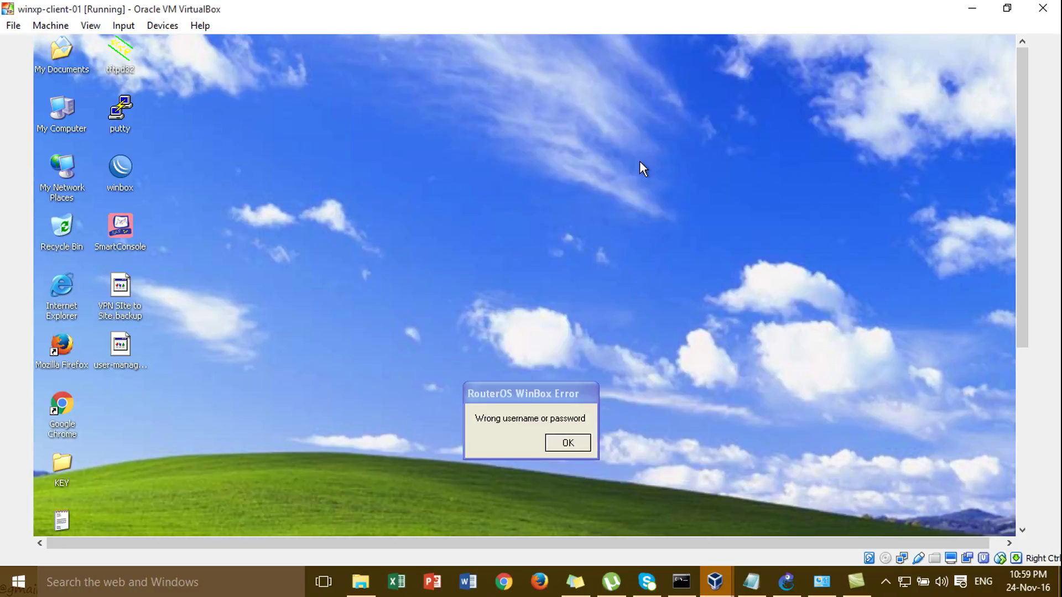
pyautogui.click(568, 441)
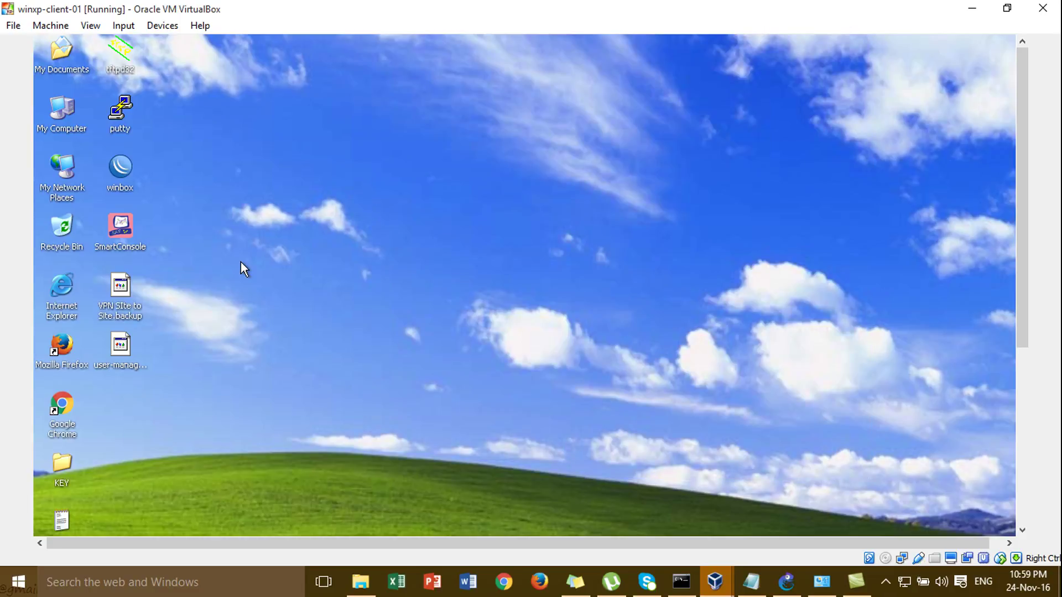
# Step: Relaunch WinBox, log in as admin to 172.16.1.2 and dismiss the RouterOS welcome notice
pyautogui.doubleClick(121, 166)
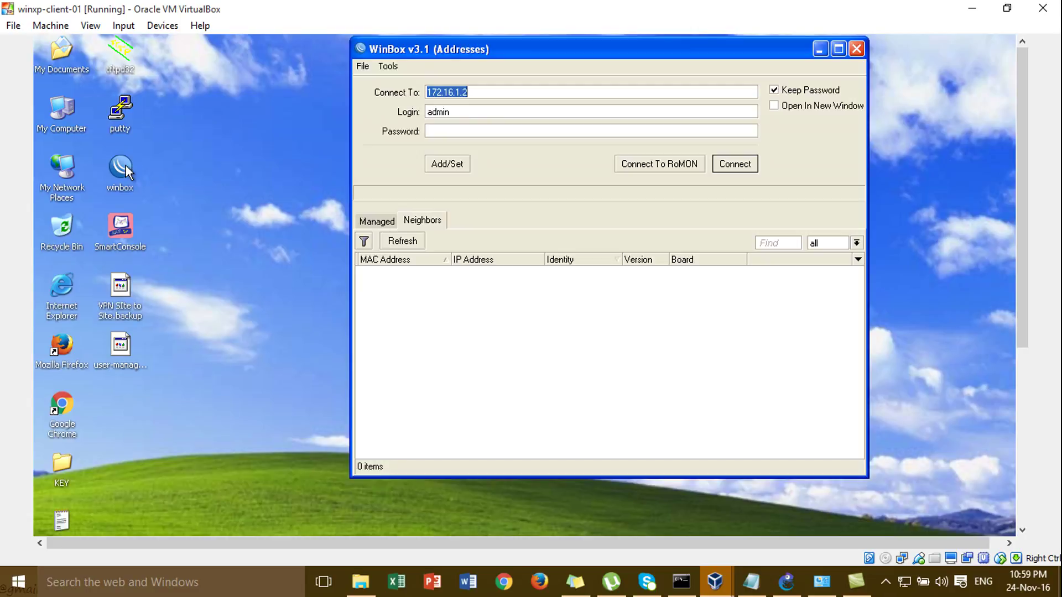
pyautogui.click(472, 281)
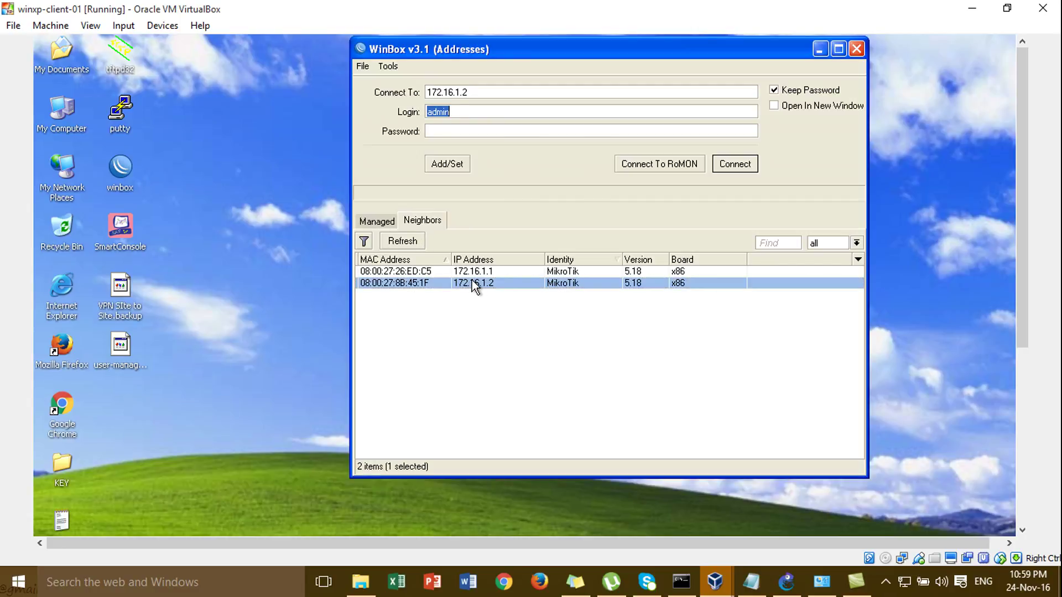
pyautogui.click(541, 129)
pyautogui.click(724, 165)
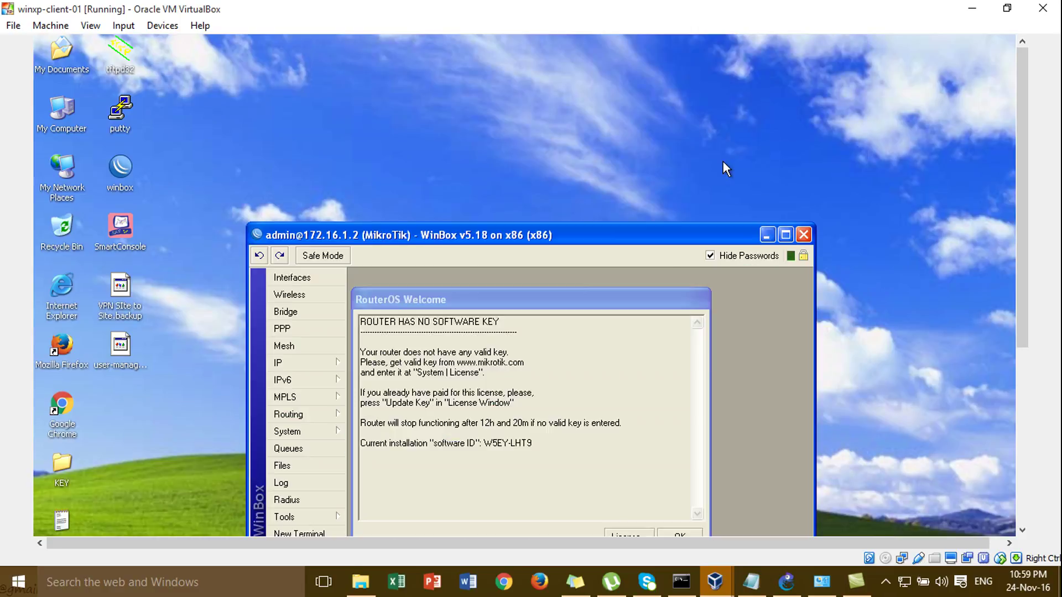
pyautogui.moveTo(608, 240); pyautogui.dragTo(591, 168)
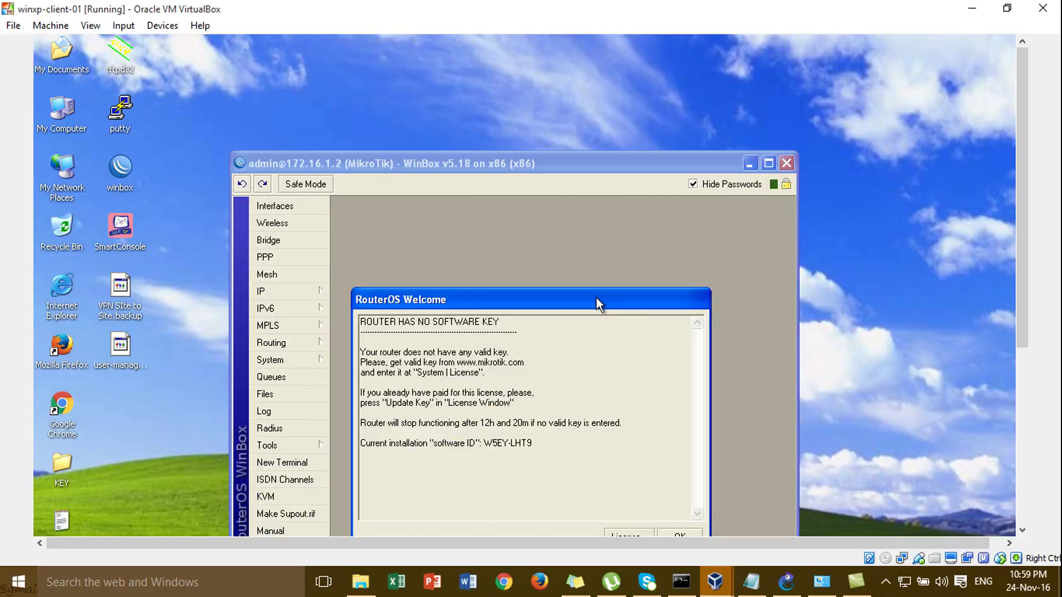
pyautogui.moveTo(596, 295); pyautogui.dragTo(572, 136)
pyautogui.click(654, 377)
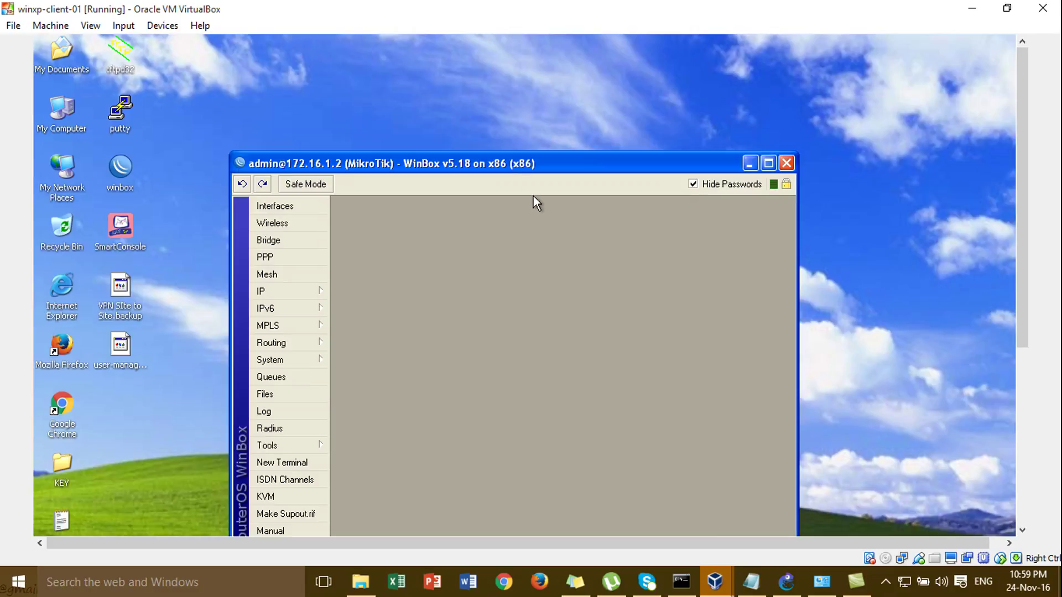
pyautogui.moveTo(519, 162); pyautogui.dragTo(486, 71)
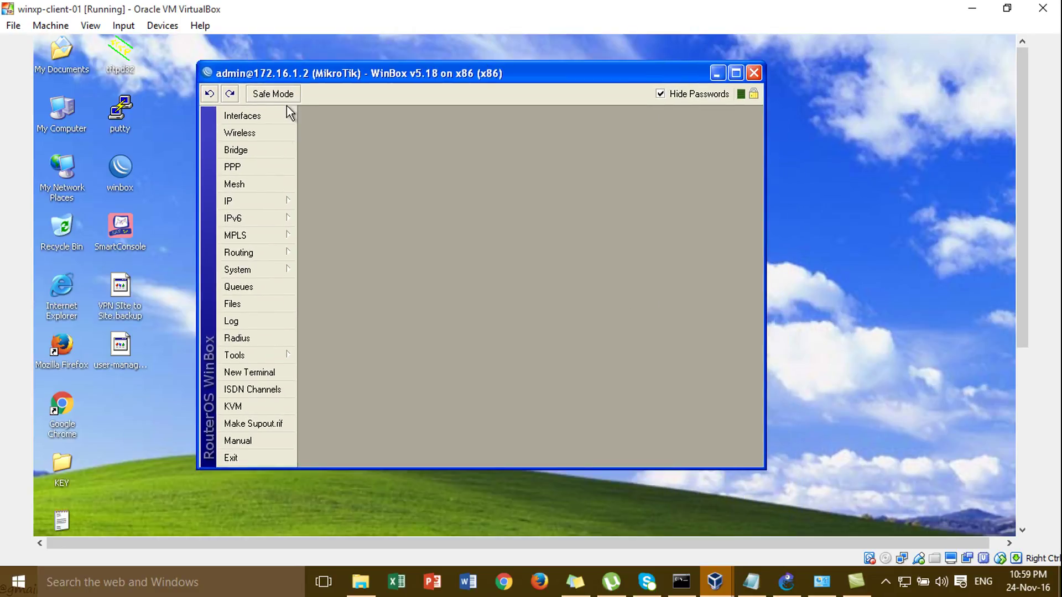
# Step: Run 'system reset-configuration' in a WinBox terminal, confirm with y, and return to GNS3
pyautogui.click(271, 374)
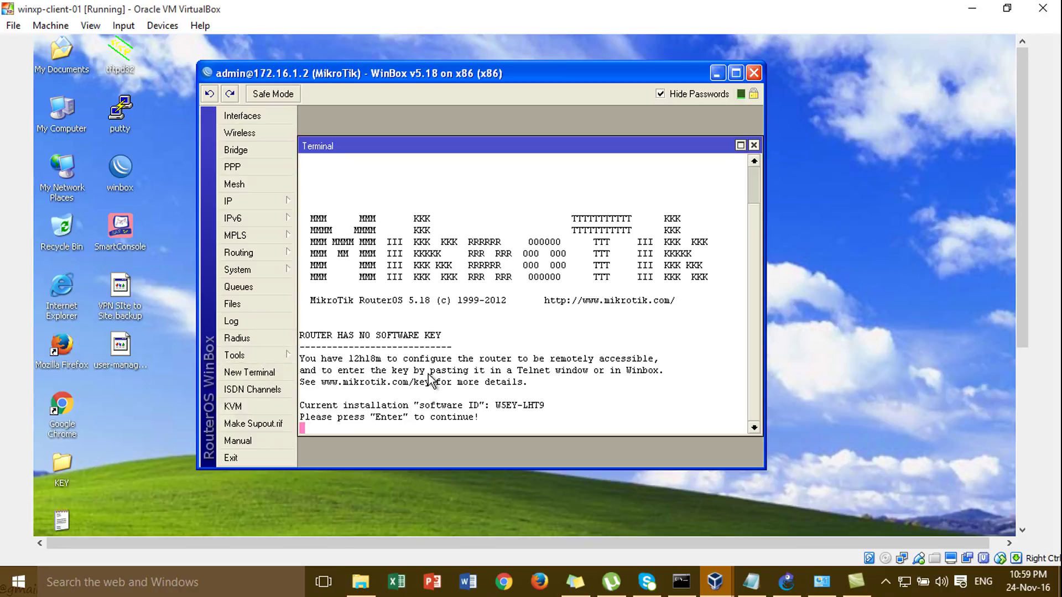
pyautogui.press('Return')
pyautogui.press('Return')
pyautogui.press('Return')
pyautogui.press('Return')
pyautogui.write('re')
pyautogui.press('BackSpace')
pyautogui.press('BackSpace')
pyautogui.write('system res')
pyautogui.press('Tab')
pyautogui.press('Return')
pyautogui.write('y')
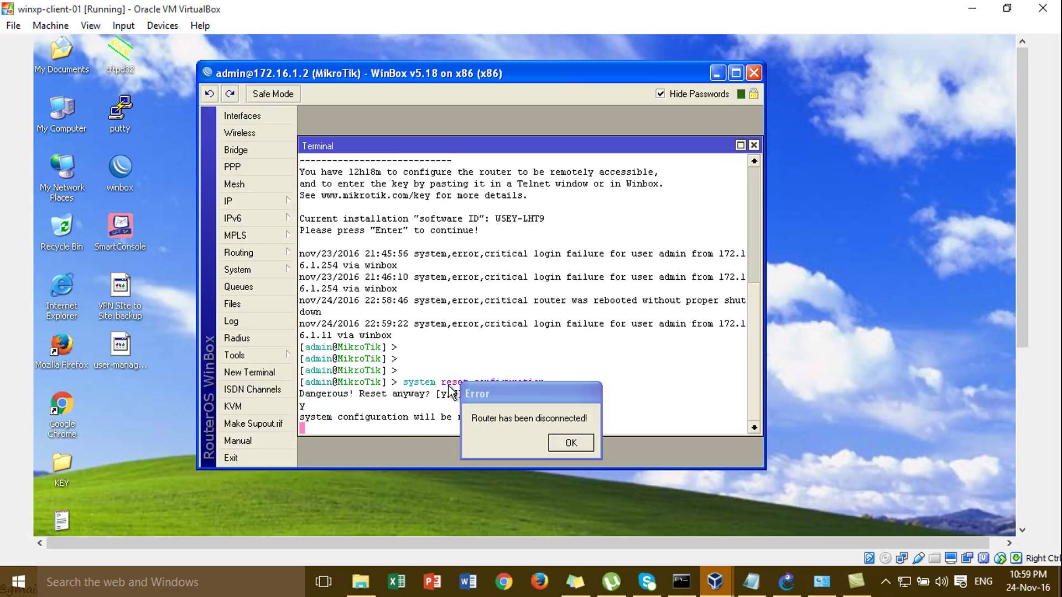
pyautogui.click(800, 587)
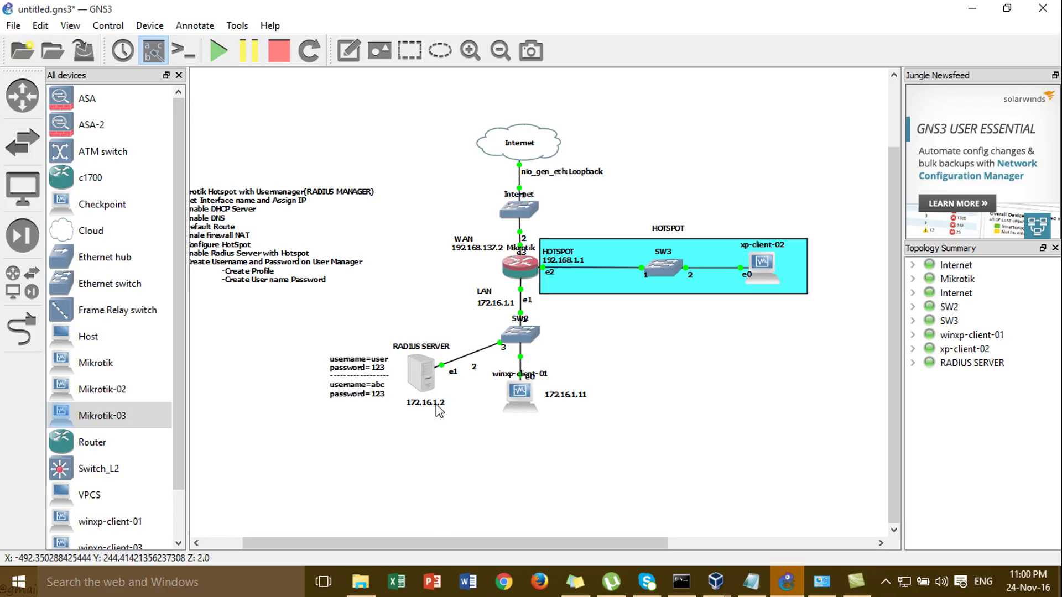
# Step: Leave the GNS3 canvas and bring the winxp-client-01 VirtualBox window back to the front
pyautogui.moveTo(363, 545); pyautogui.dragTo(341, 524)
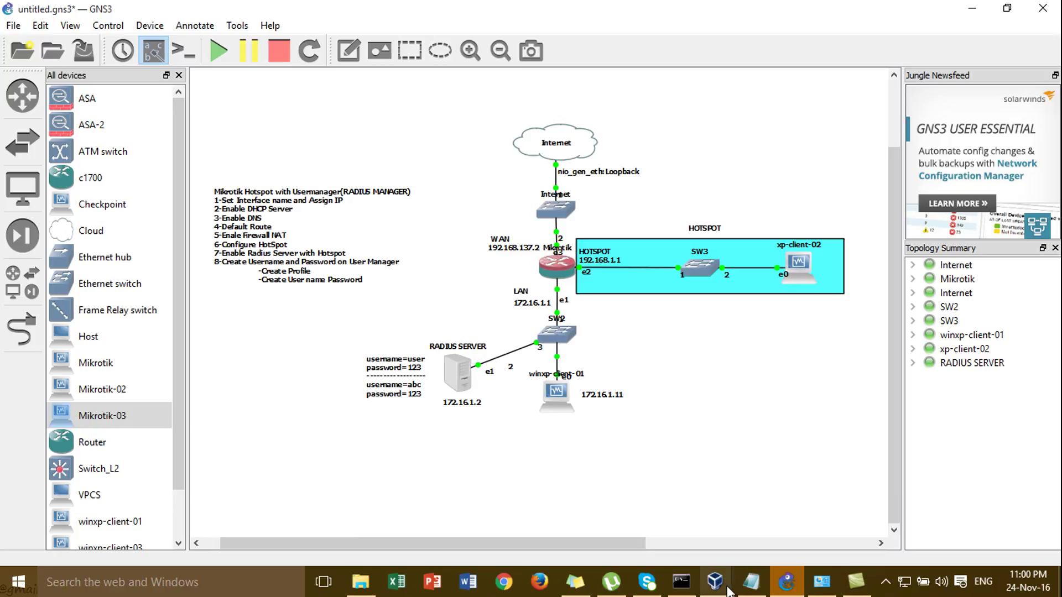
pyautogui.moveTo(725, 588)
pyautogui.click(684, 504)
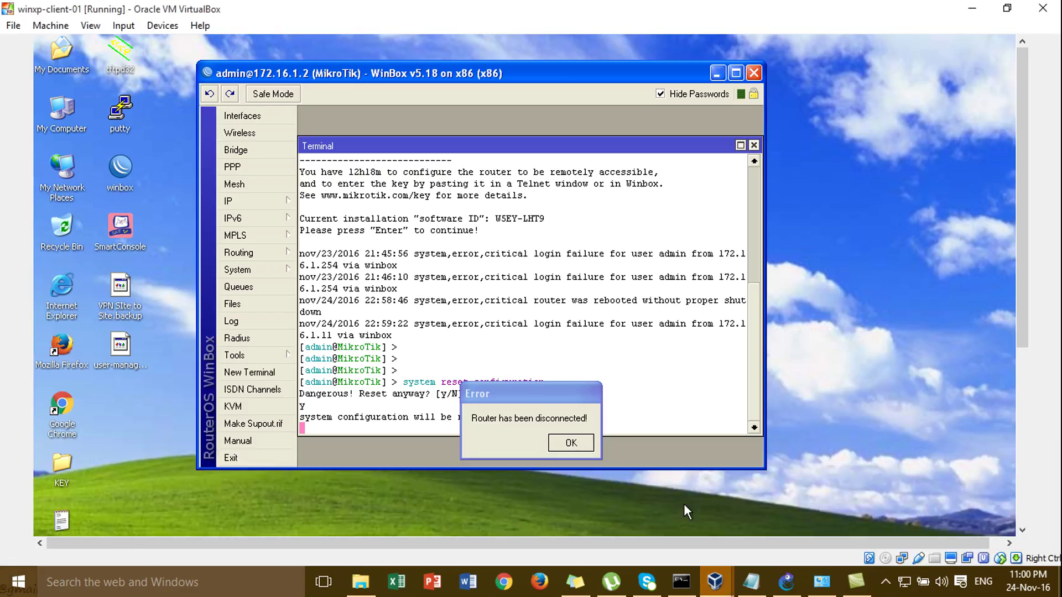
# Step: Dismiss the disconnect error and try connecting to MAC 08:00:27:8B:45:1F, which gets rejected
pyautogui.click(570, 442)
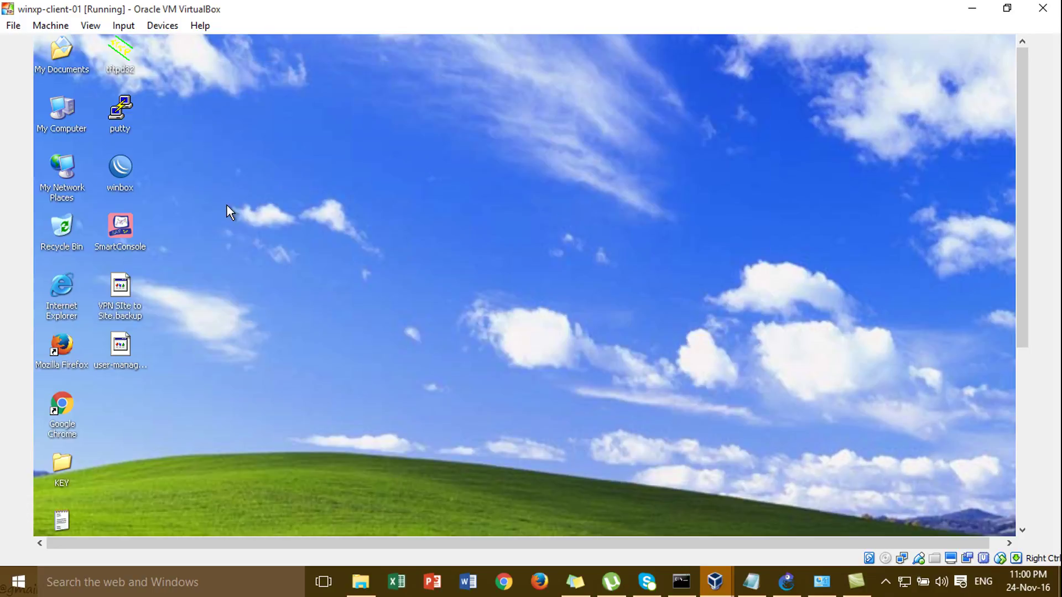
pyautogui.doubleClick(118, 167)
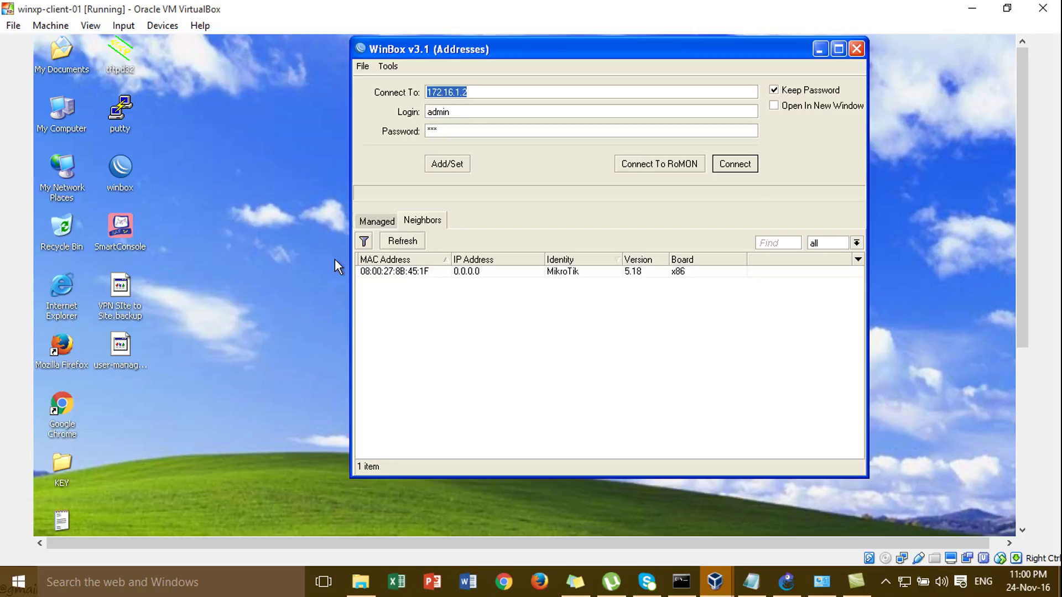
pyautogui.click(423, 282)
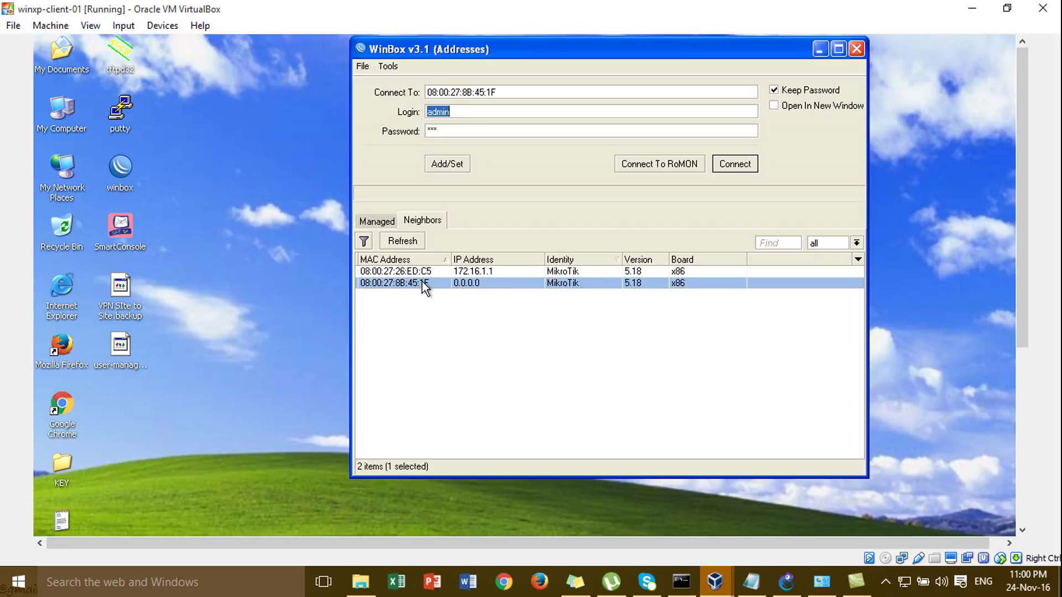
pyautogui.click(736, 172)
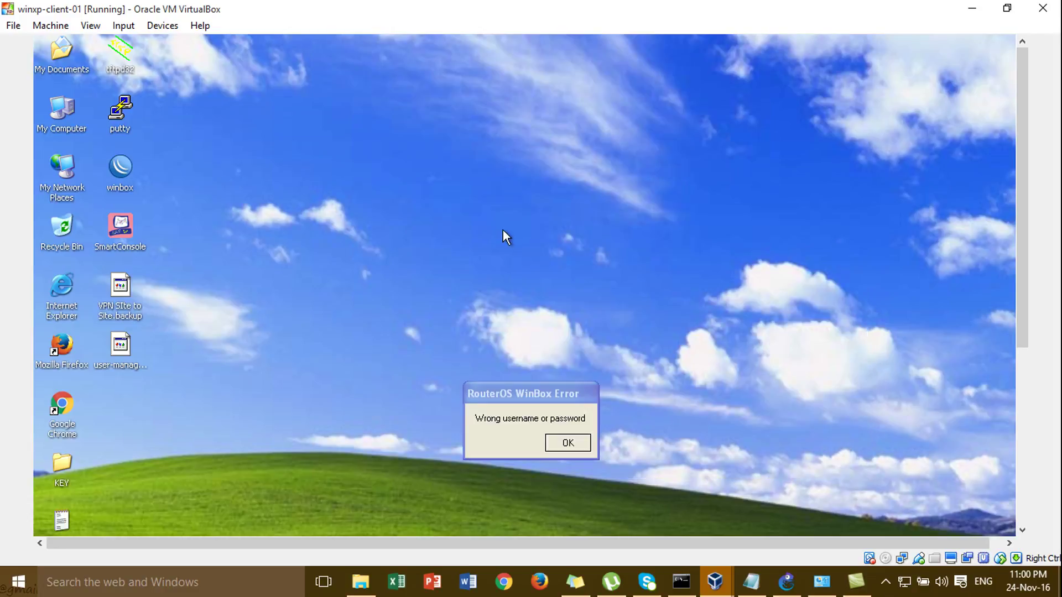
pyautogui.click(574, 448)
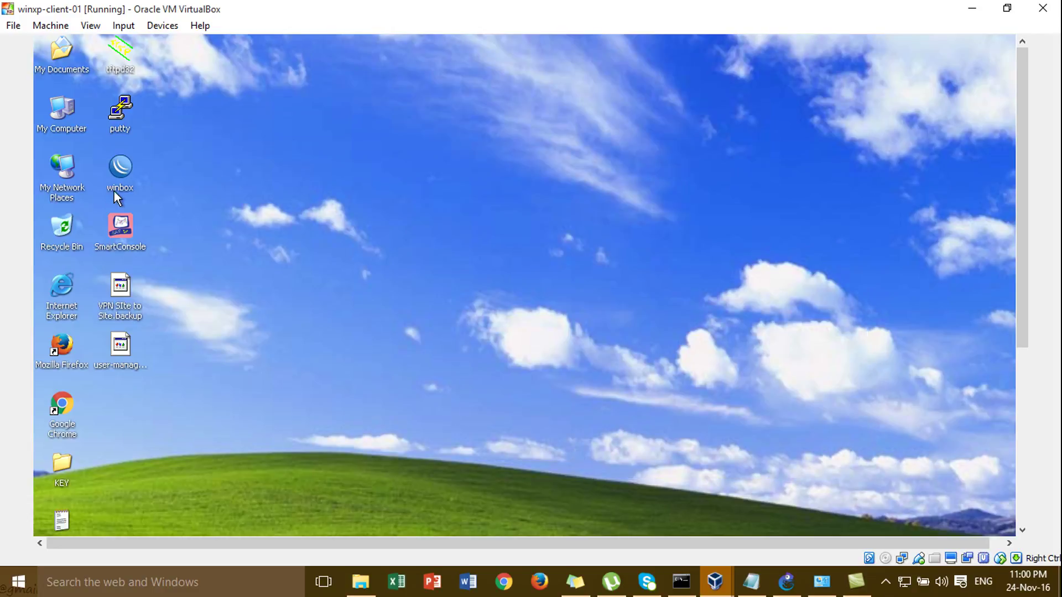
# Step: Log in as admin to 08:00:27:8B:45:1F with the password field cleared
pyautogui.doubleClick(121, 171)
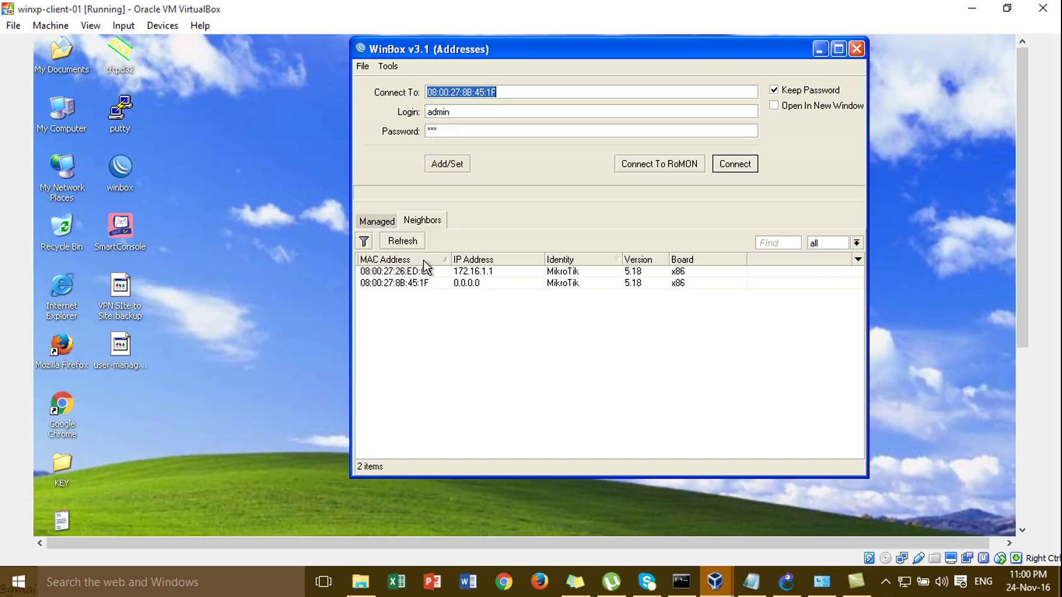
pyautogui.click(423, 283)
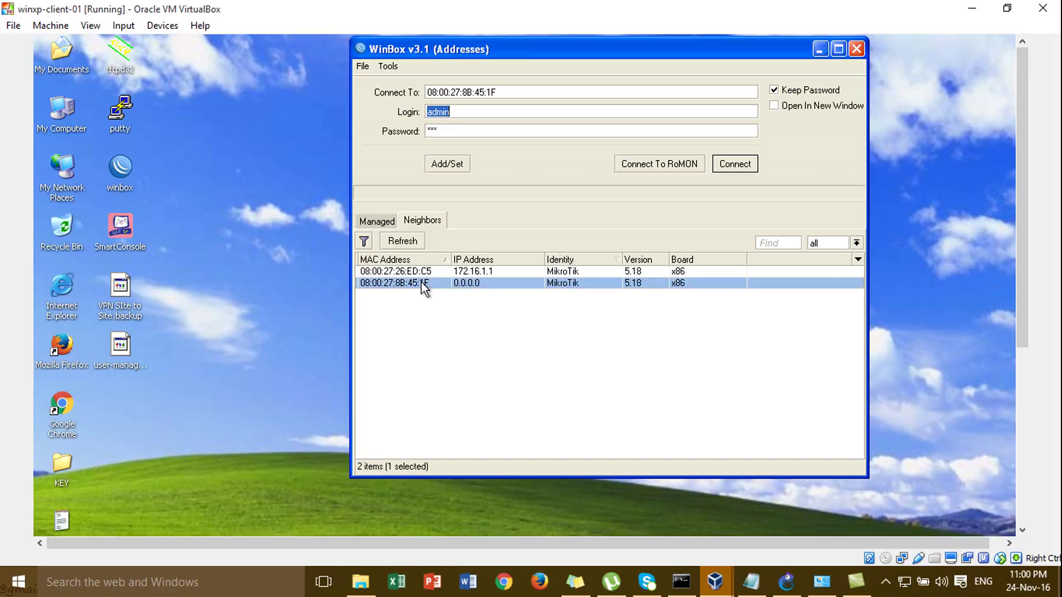
pyautogui.click(468, 131)
pyautogui.press('BackSpace')
pyautogui.press('BackSpace')
pyautogui.press('BackSpace')
pyautogui.click(729, 161)
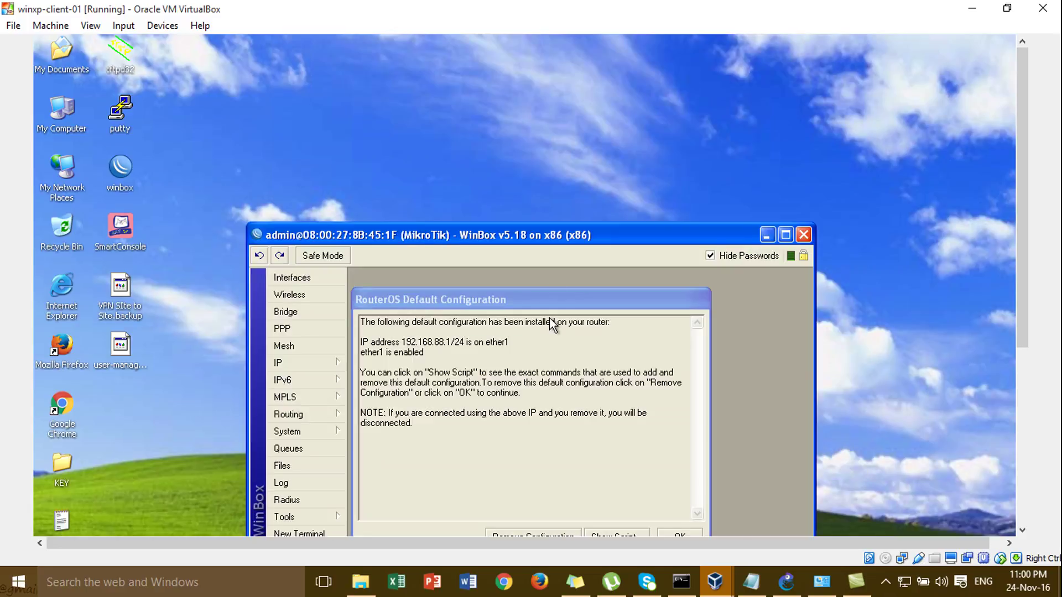
# Step: Close the Default Configuration notice and dismiss the RouterOS welcome notice
pyautogui.moveTo(559, 293); pyautogui.dragTo(546, 98)
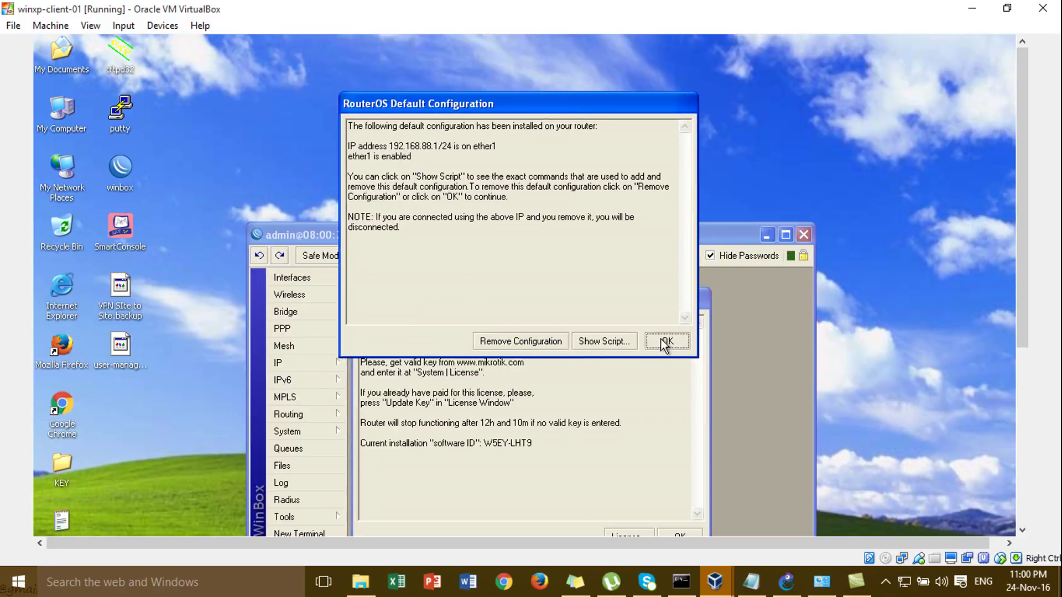
pyautogui.click(546, 344)
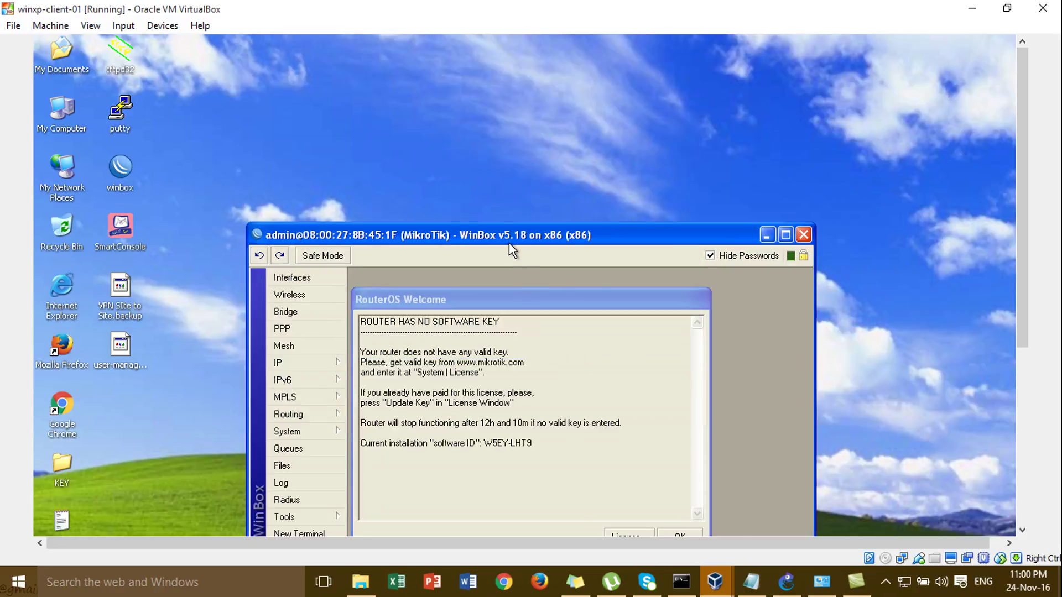
pyautogui.moveTo(509, 244); pyautogui.dragTo(492, 138)
pyautogui.moveTo(520, 302); pyautogui.dragTo(430, 102)
pyautogui.click(643, 392)
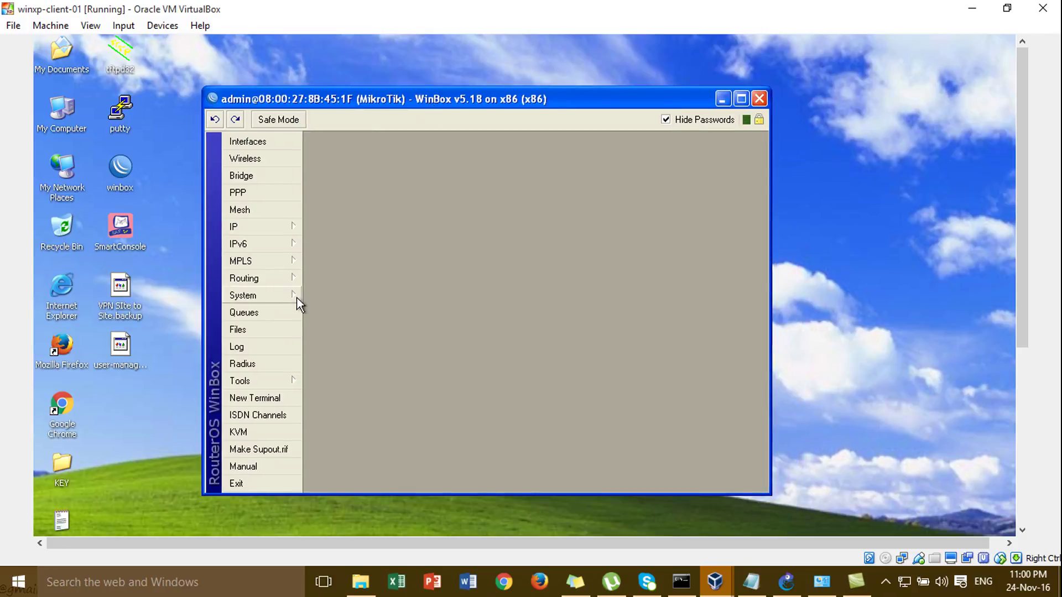
# Step: Set the router's System Identity to RADIUS SERVER and show the Interface List
pyautogui.click(267, 296)
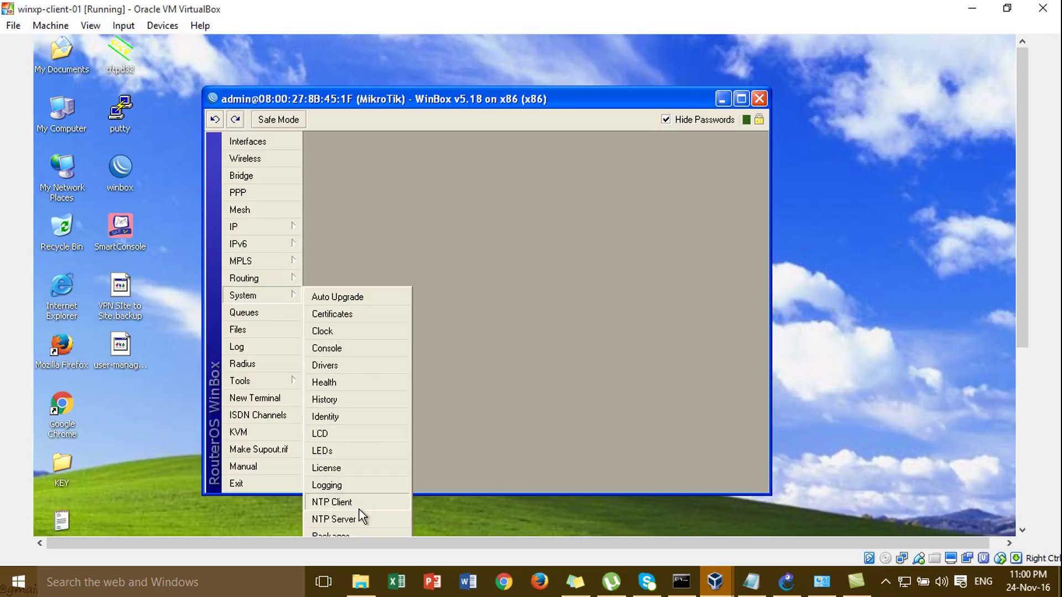
pyautogui.click(350, 416)
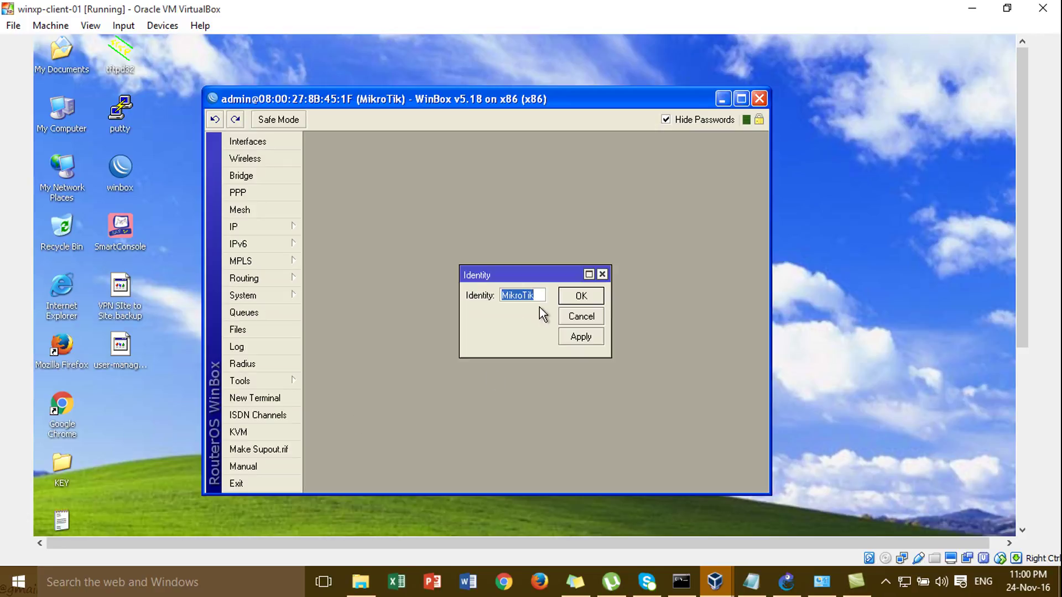
pyautogui.write('RA')
pyautogui.write('DIUS SERVER')
pyautogui.click(593, 297)
pyautogui.click(281, 143)
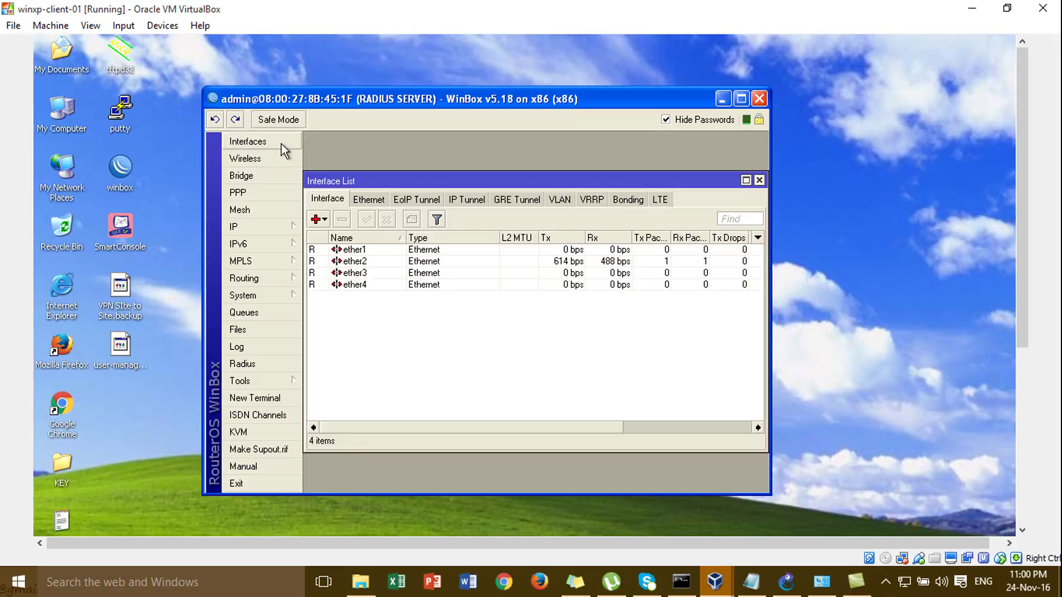
# Step: Rename interface ether2 to ether2-LAN
pyautogui.click(379, 267)
pyautogui.doubleClick(384, 263)
pyautogui.click(501, 205)
pyautogui.write('-LAN')
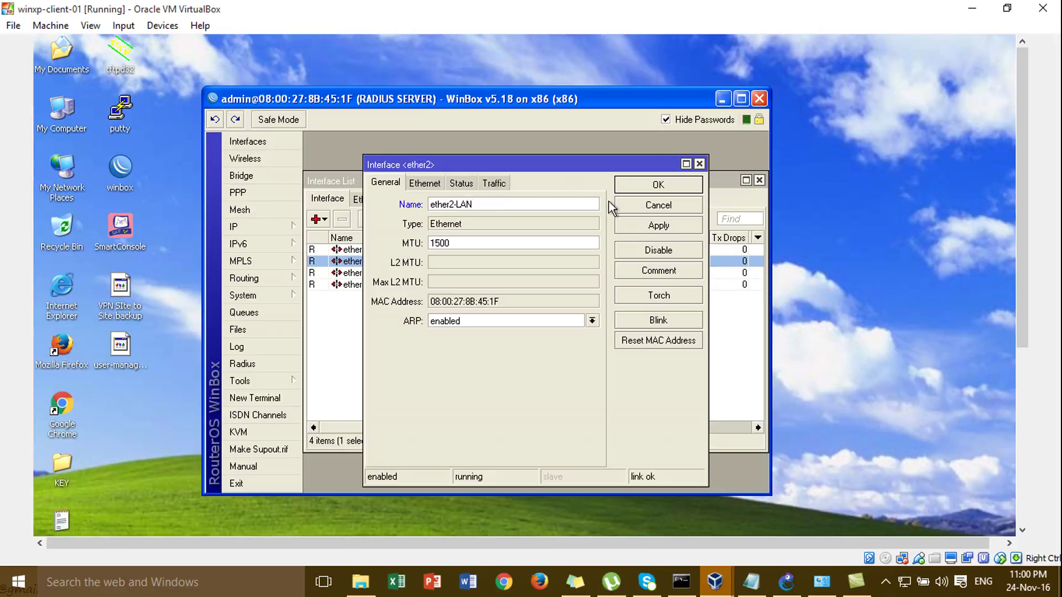
pyautogui.click(659, 184)
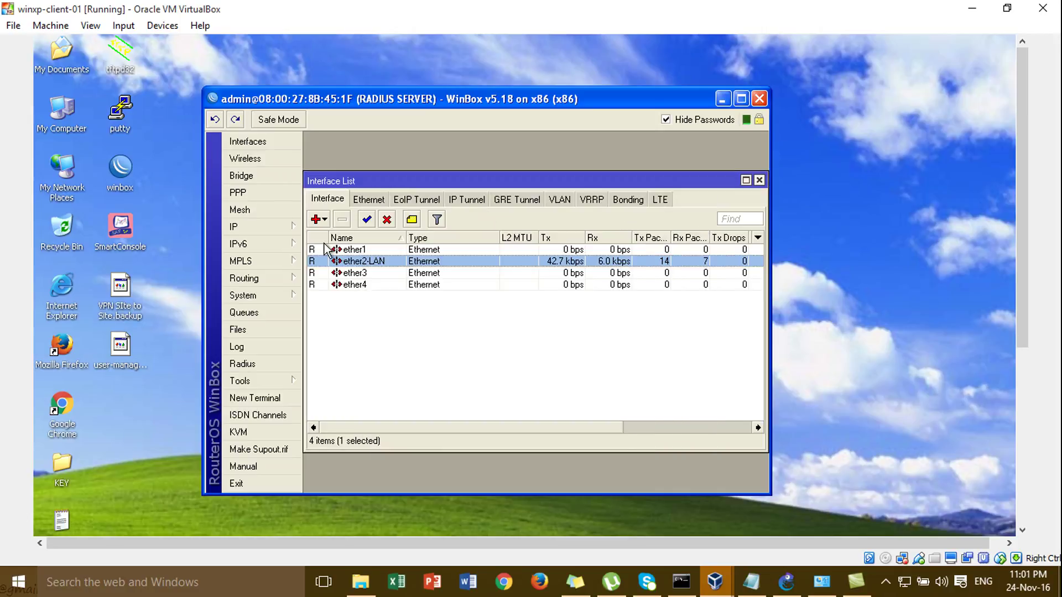
# Step: Add IP address 172.16.1.2/24 on ether2-LAN
pyautogui.click(292, 227)
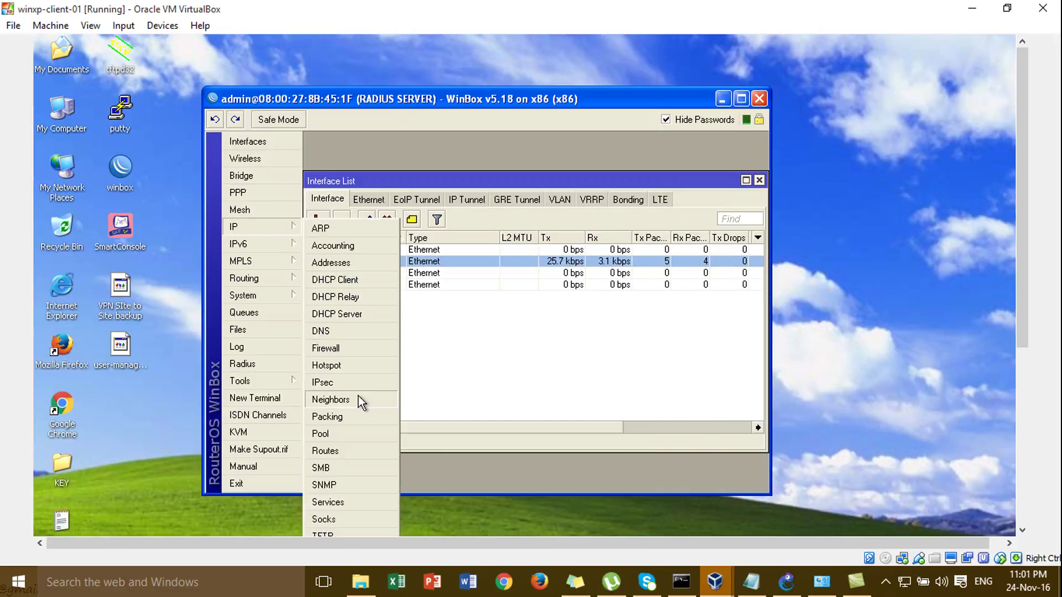
pyautogui.click(360, 261)
pyautogui.click(417, 211)
pyautogui.write('172.16.1.')
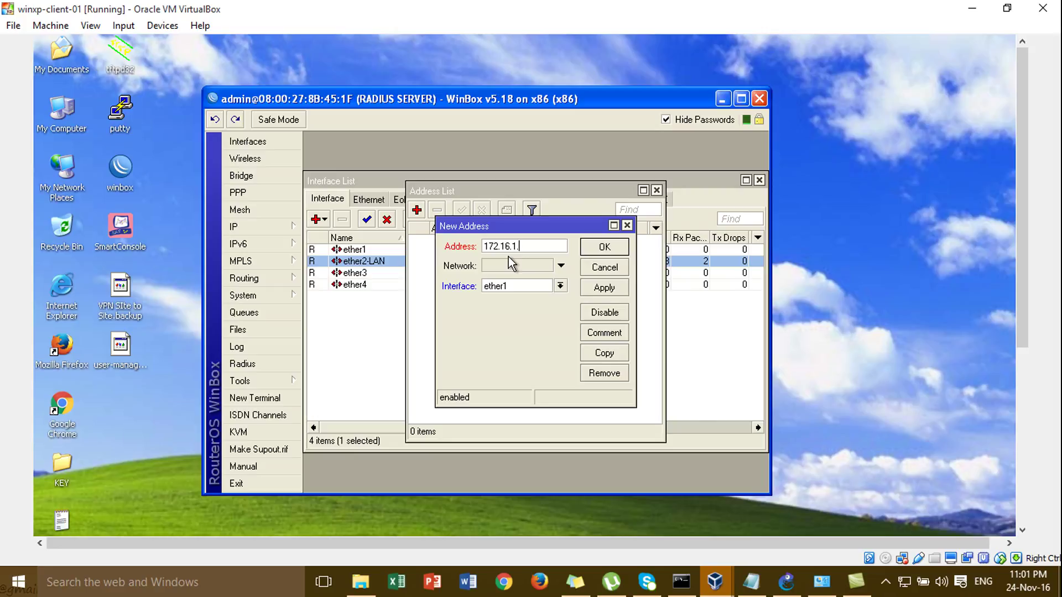
pyautogui.write('2/24')
pyautogui.click(557, 285)
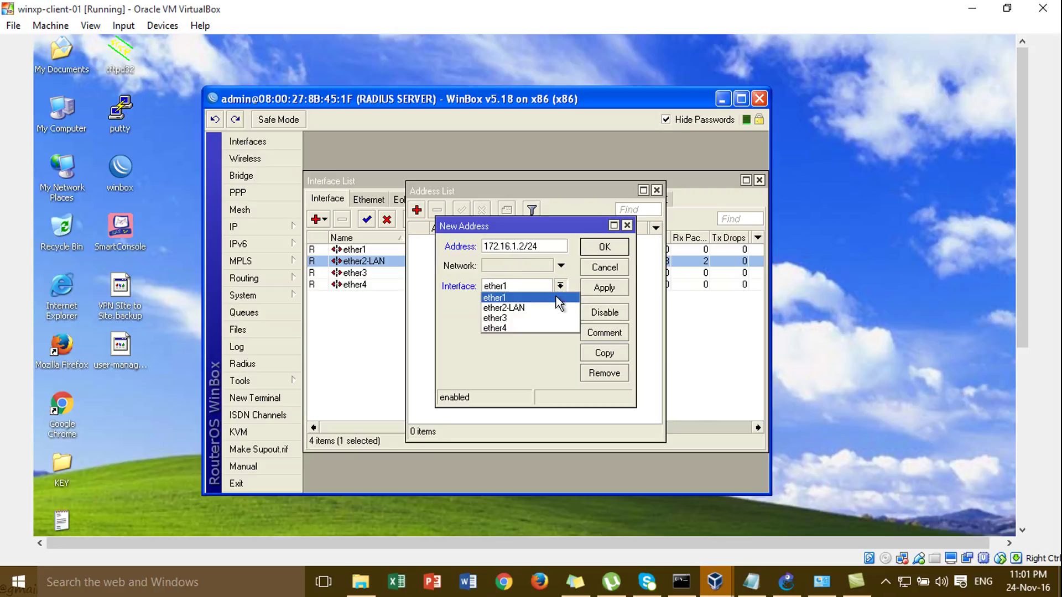
pyautogui.click(559, 309)
pyautogui.click(602, 288)
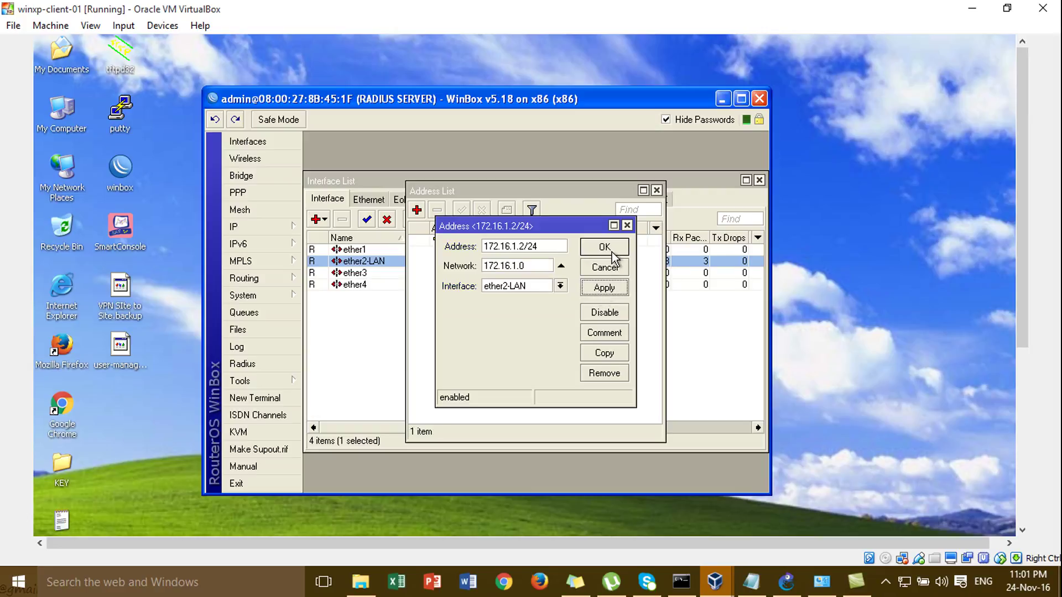
pyautogui.click(615, 248)
pyautogui.click(657, 190)
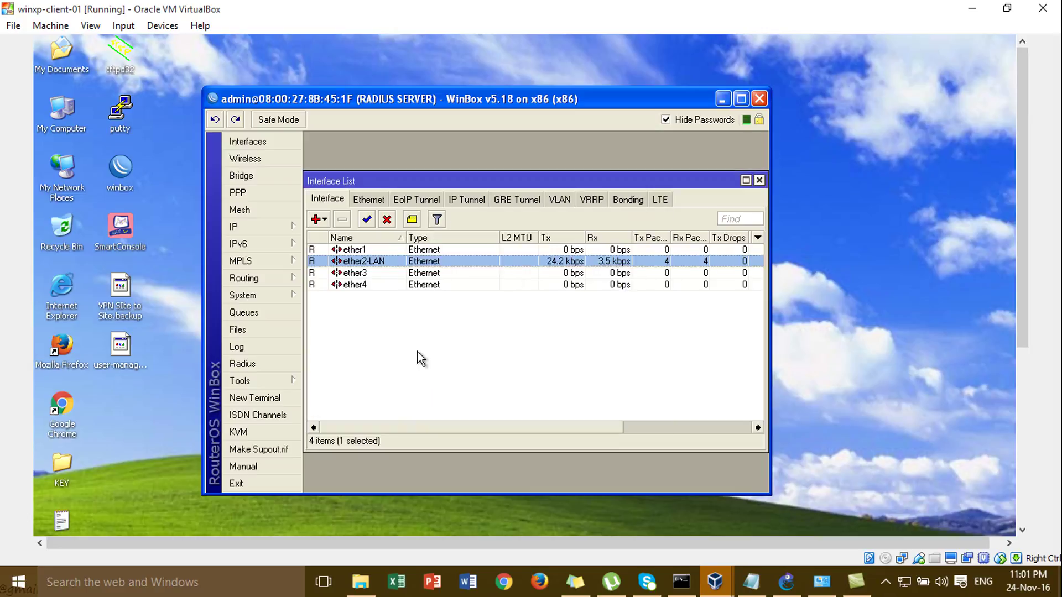
# Step: Ping 172.16.1.1 from the router terminal, fixing the typos, then close it and return to GNS3
pyautogui.click(284, 401)
pyautogui.press('Return')
pyautogui.write('pping 172,16,1,1')
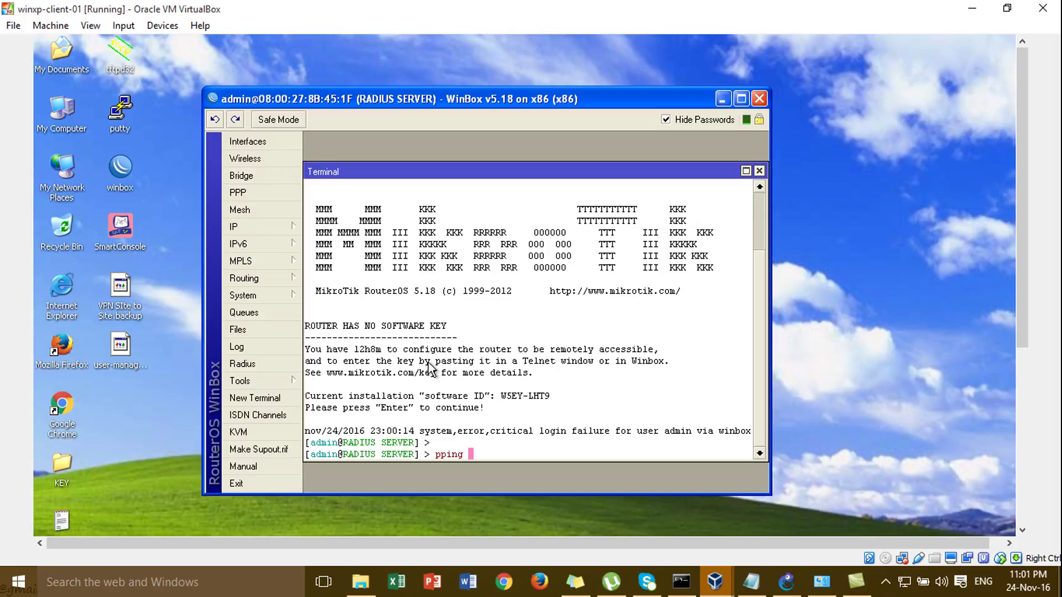
pyautogui.press('BackSpace')
pyautogui.press('BackSpace')
pyautogui.press('BackSpace')
pyautogui.press('BackSpace')
pyautogui.press('BackSpace')
pyautogui.press('BackSpace')
pyautogui.press('BackSpace')
pyautogui.write('.16.1.1')
pyautogui.press('Return')
pyautogui.press('Up')
pyautogui.press('BackSpace')
pyautogui.press('BackSpace')
pyautogui.press('BackSpace')
pyautogui.press('BackSpace')
pyautogui.press('BackSpace')
pyautogui.press('BackSpace')
pyautogui.press('BackSpace')
pyautogui.press('BackSpace')
pyautogui.press('BackSpace')
pyautogui.press('BackSpace')
pyautogui.press('BackSpace')
pyautogui.press('BackSpace')
pyautogui.press('BackSpace')
pyautogui.press('BackSpace')
pyautogui.press('BackSpace')
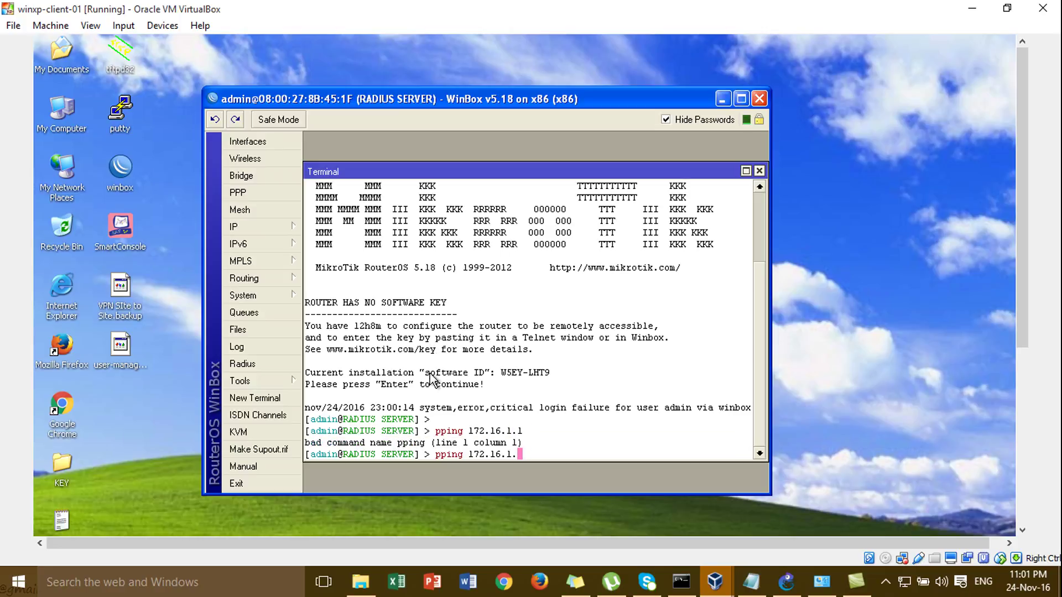
pyautogui.write('ing 172.16.1.1')
pyautogui.press('Return')
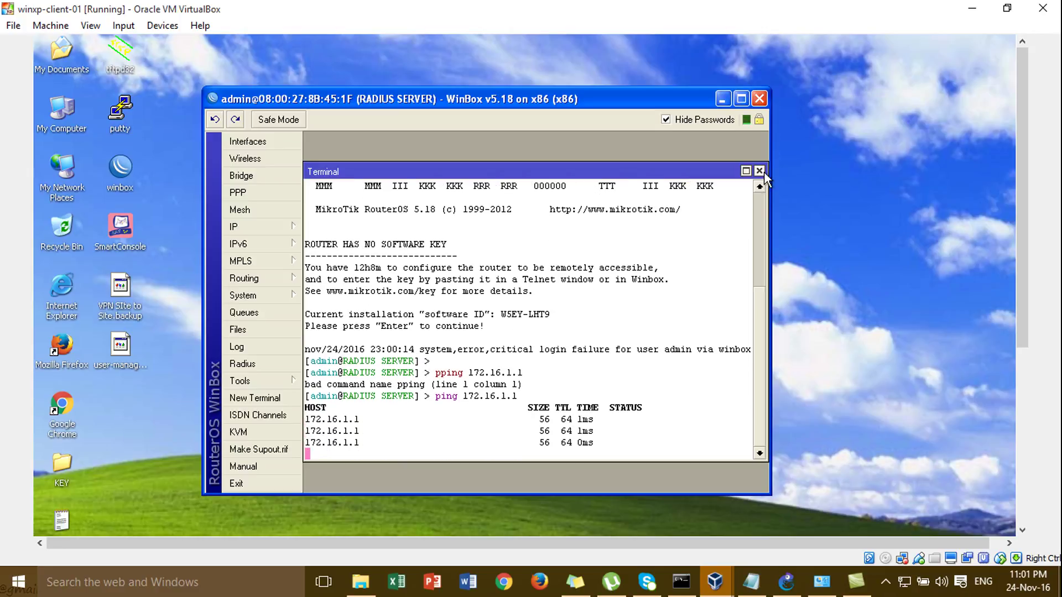
pyautogui.click(760, 171)
pyautogui.click(788, 586)
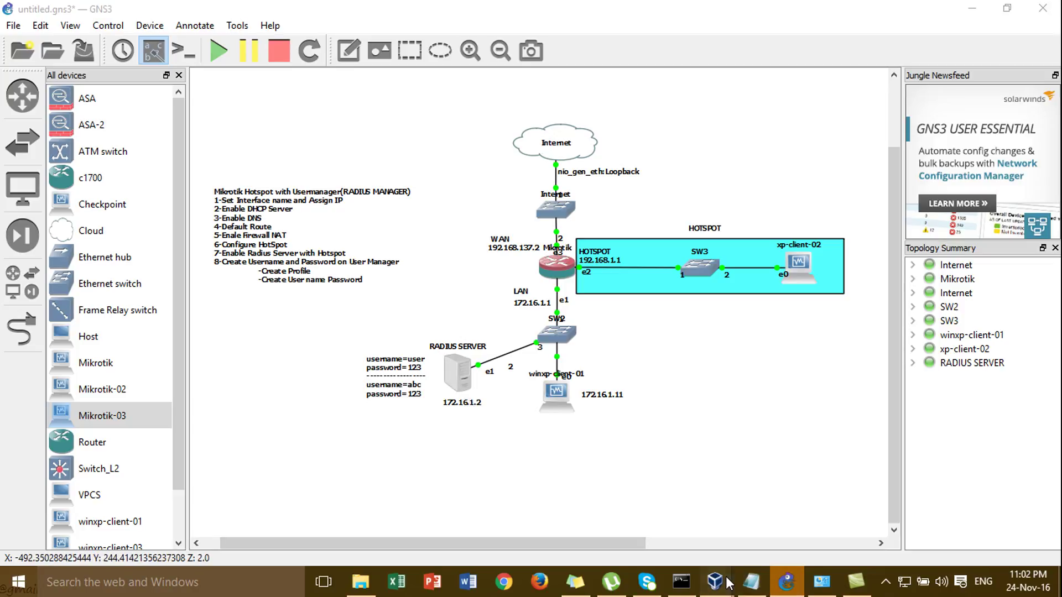
# Step: Go back to winxp-client-01 and close the RADIUS SERVER WinBox window
pyautogui.moveTo(715, 581)
pyautogui.click(684, 501)
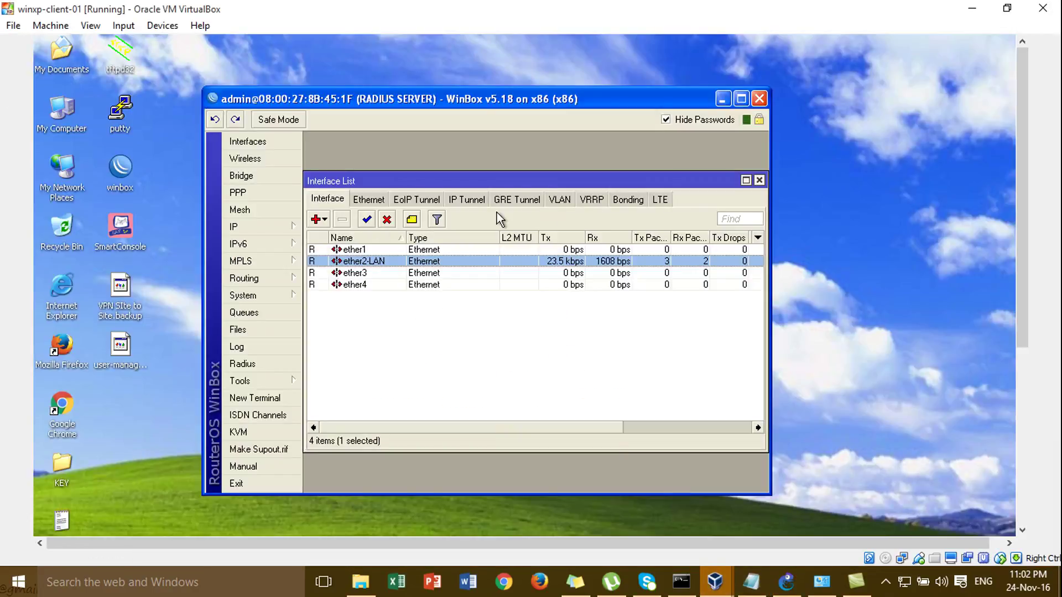
pyautogui.click(758, 99)
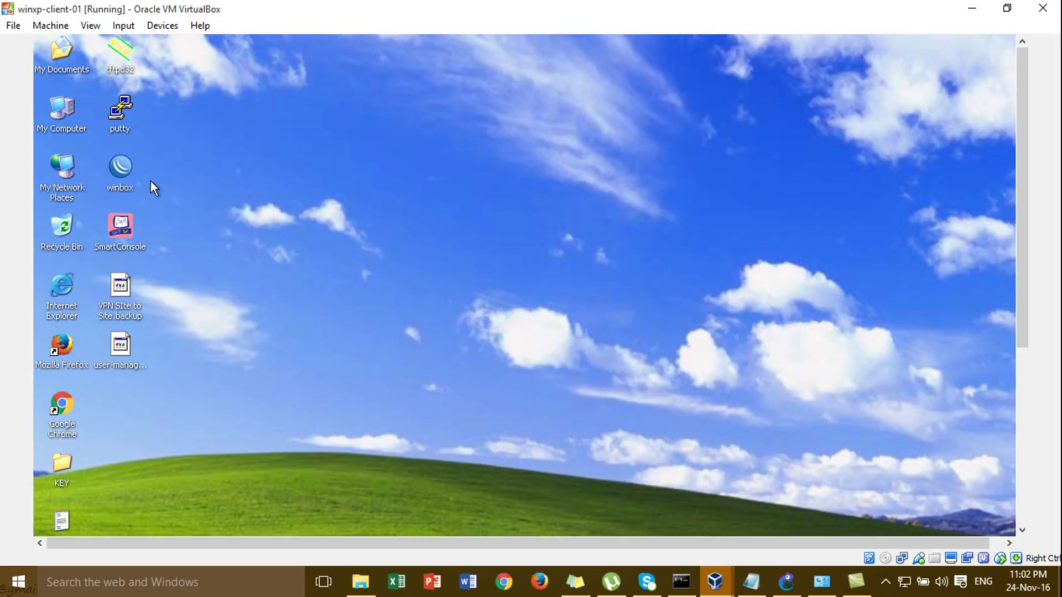
# Step: Relaunch WinBox, log in as admin at 172.16.1.2, and dismiss the RouterOS welcome notice
pyautogui.doubleClick(114, 168)
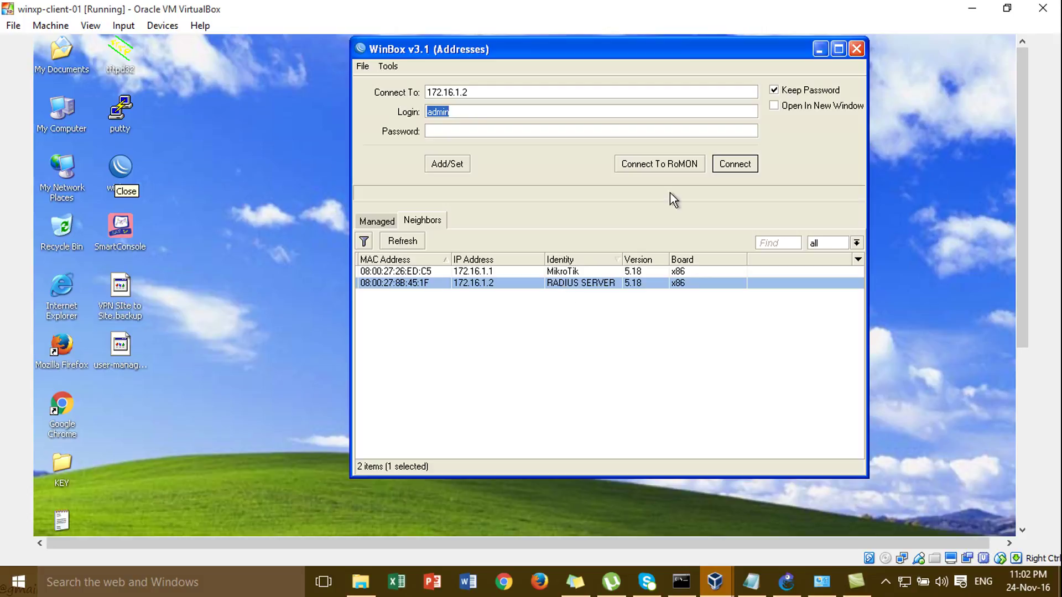
pyautogui.click(719, 165)
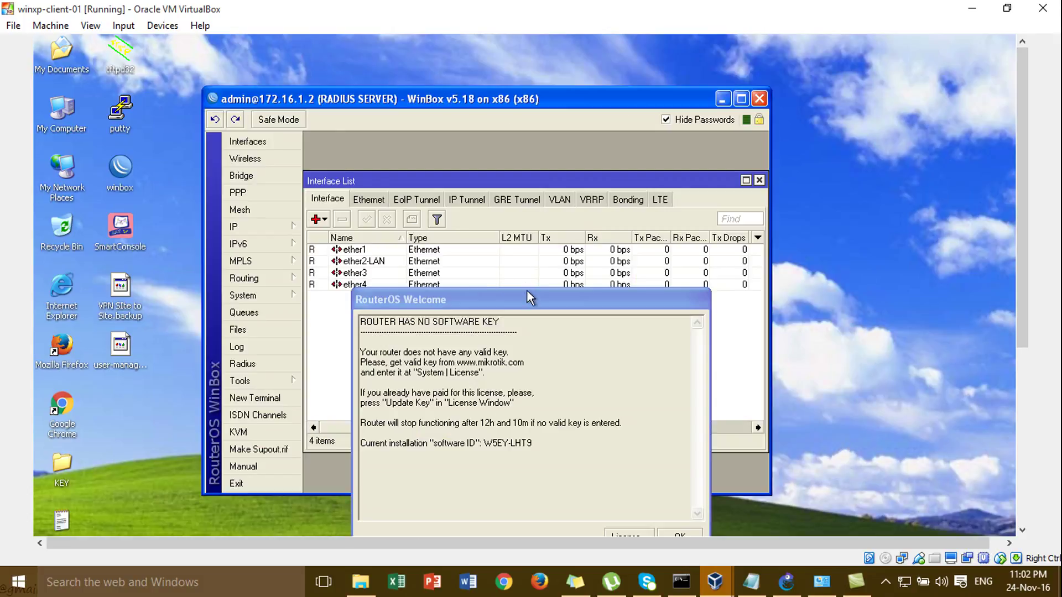
pyautogui.moveTo(531, 301); pyautogui.dragTo(511, 129)
pyautogui.click(657, 370)
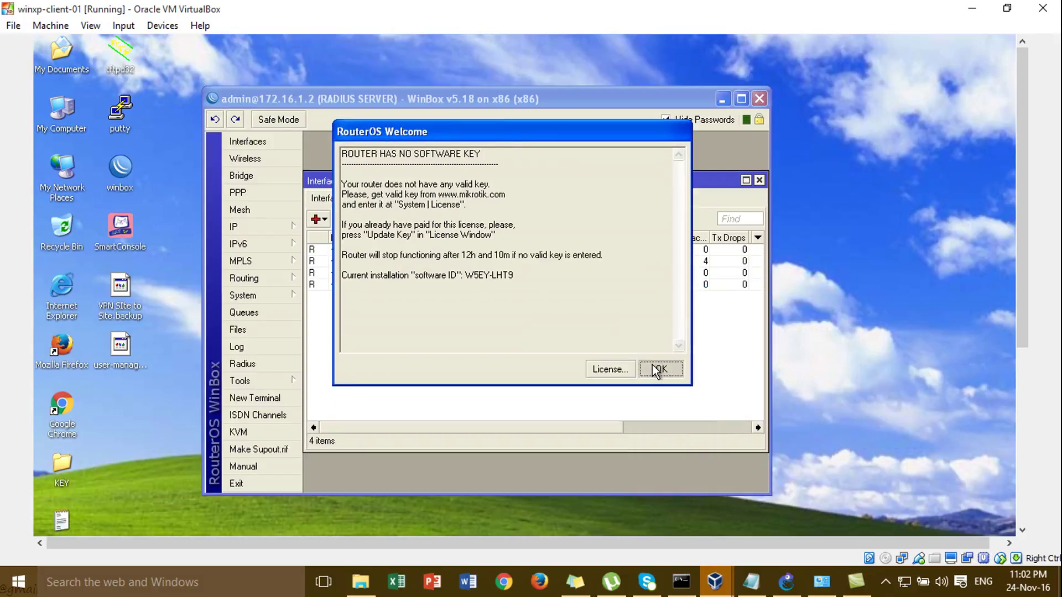
pyautogui.click(292, 299)
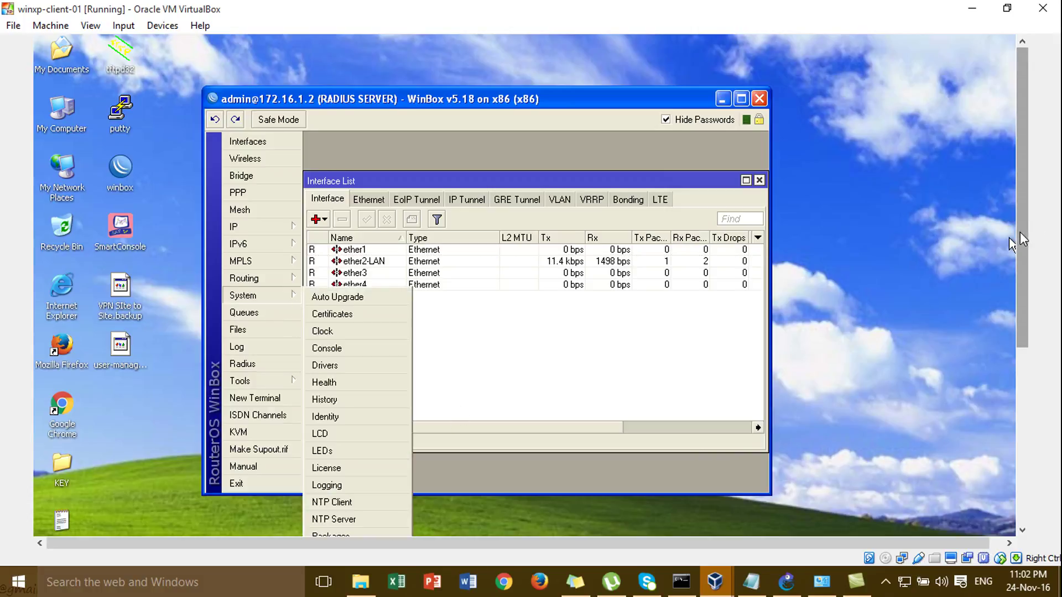
# Step: Show the RADIUS SERVER's resources: version 5.18 x86, 123.3 MiB memory, 2053.7 MB HDD
pyautogui.moveTo(1024, 237); pyautogui.dragTo(1027, 340)
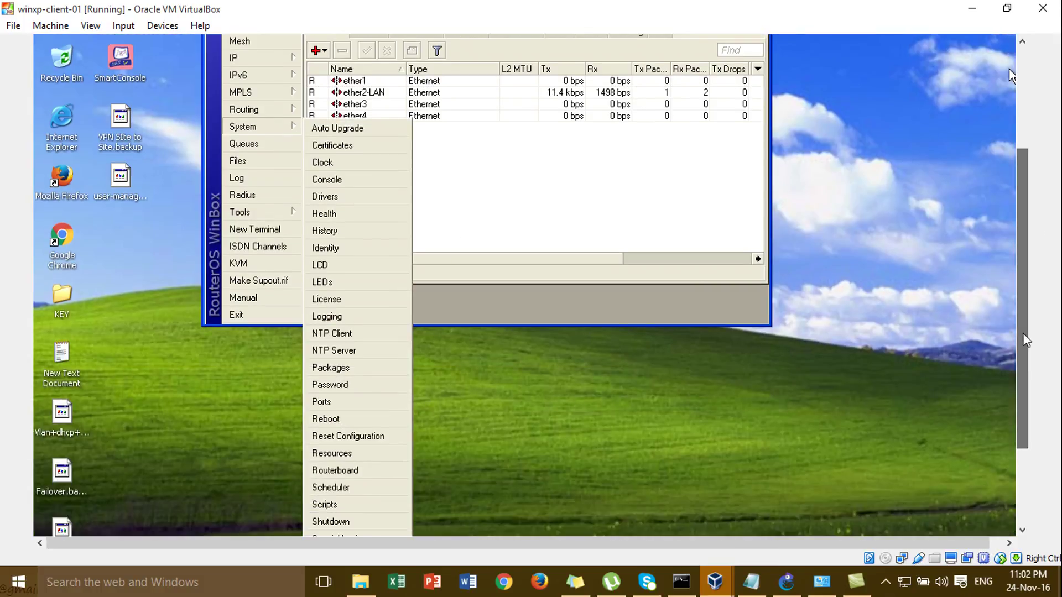
pyautogui.click(332, 453)
pyautogui.scroll(2, 1018, 313)
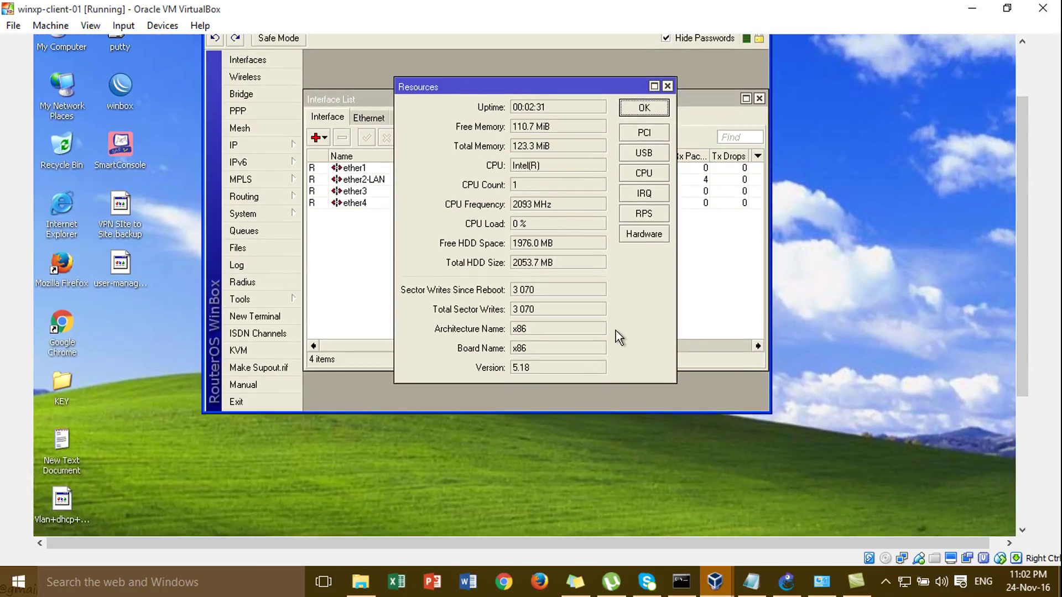
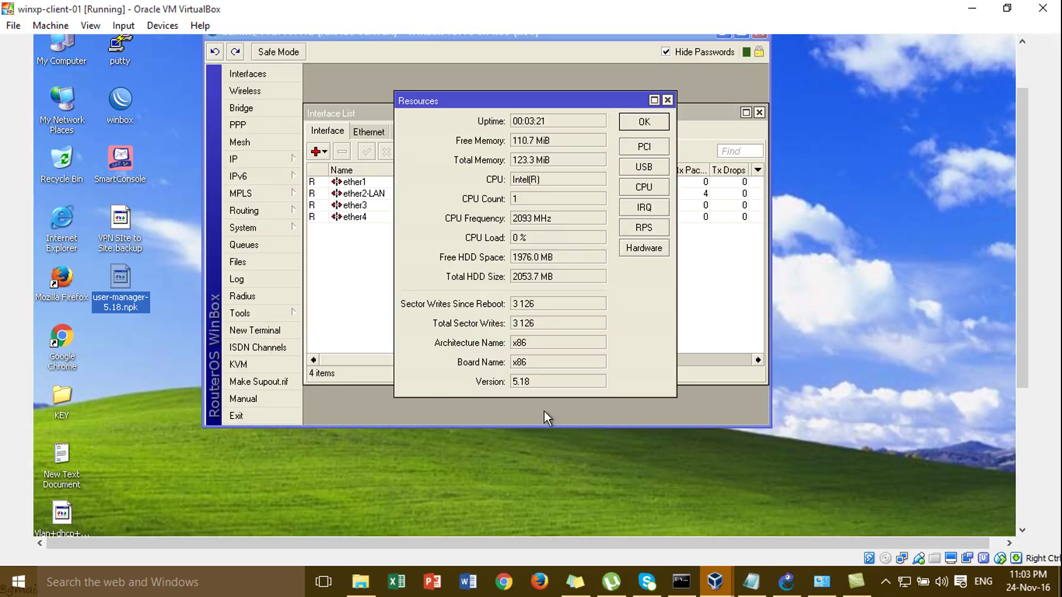
# Step: Check that RouterOS is version 5.18, note the user-manager-5.18.npk file, and close Resources
pyautogui.moveTo(531, 383); pyautogui.dragTo(516, 382)
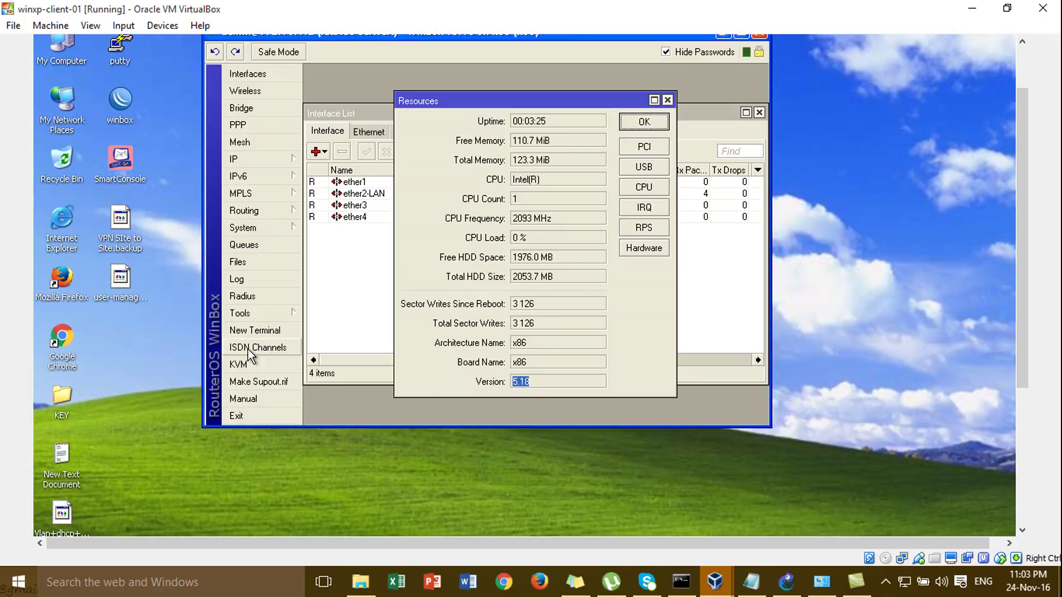
pyautogui.click(110, 286)
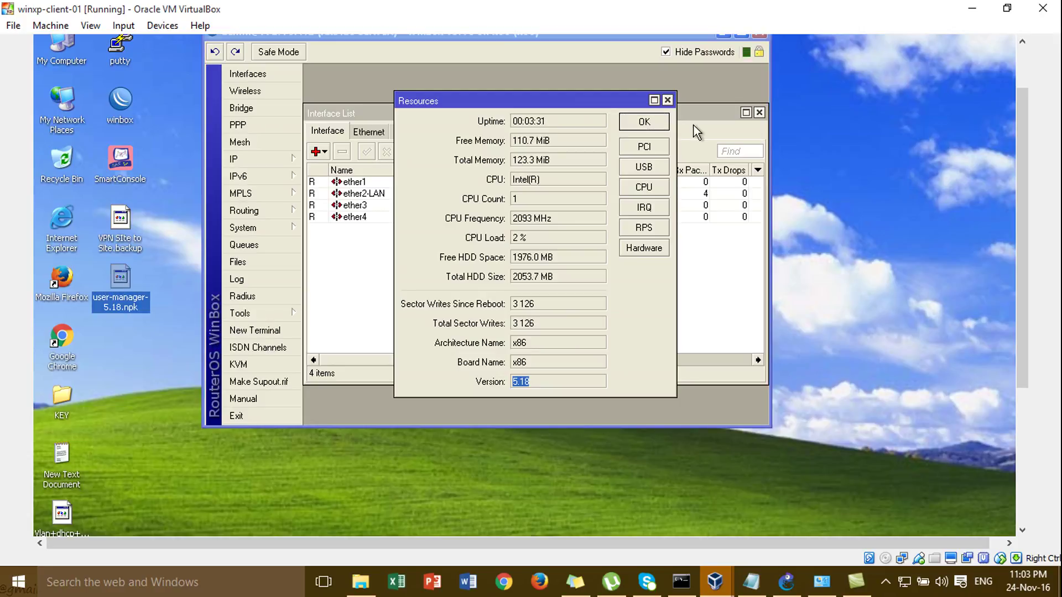
pyautogui.click(667, 125)
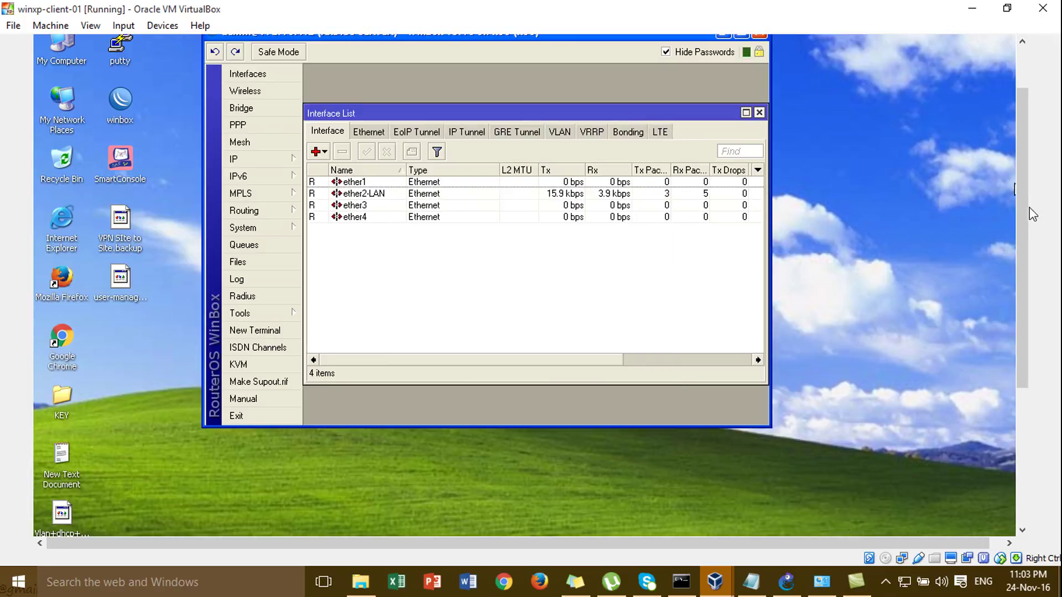
# Step: Close the Interface List and reposition the WinBox window
pyautogui.moveTo(1021, 226); pyautogui.dragTo(1014, 188)
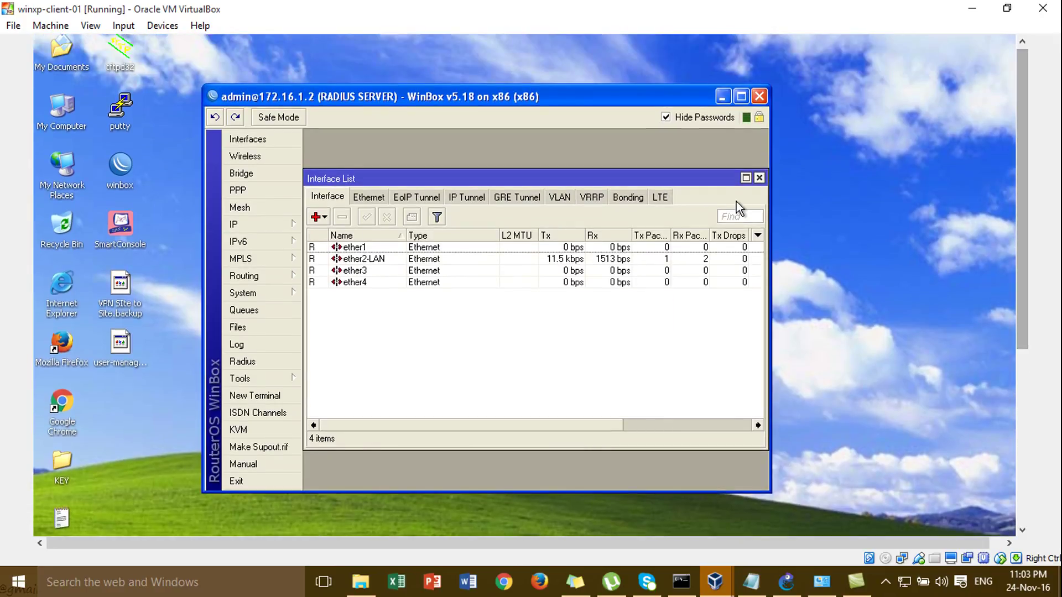
pyautogui.click(759, 179)
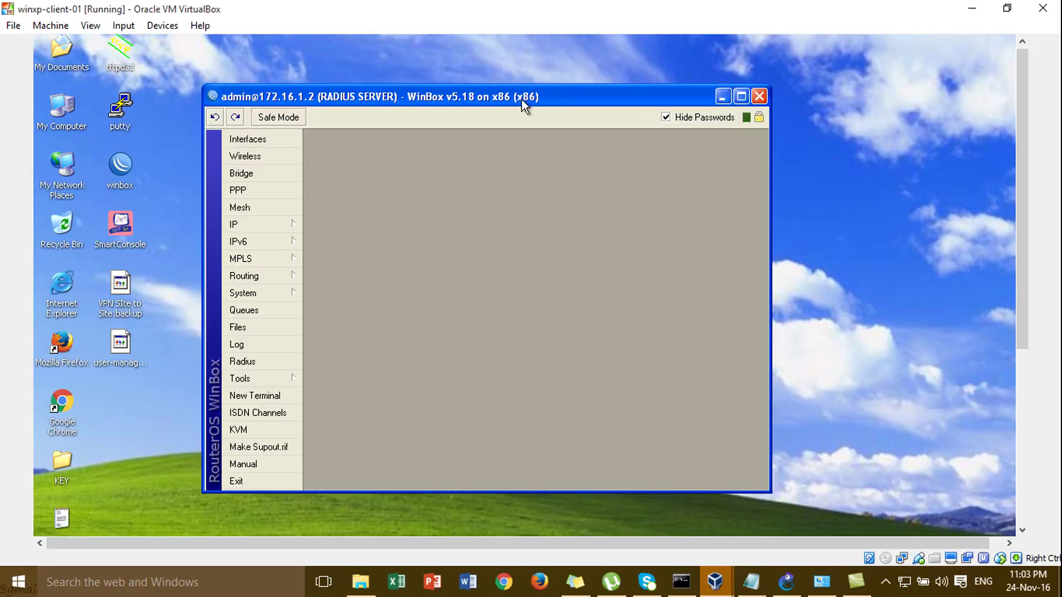
pyautogui.moveTo(522, 100); pyautogui.dragTo(530, 76)
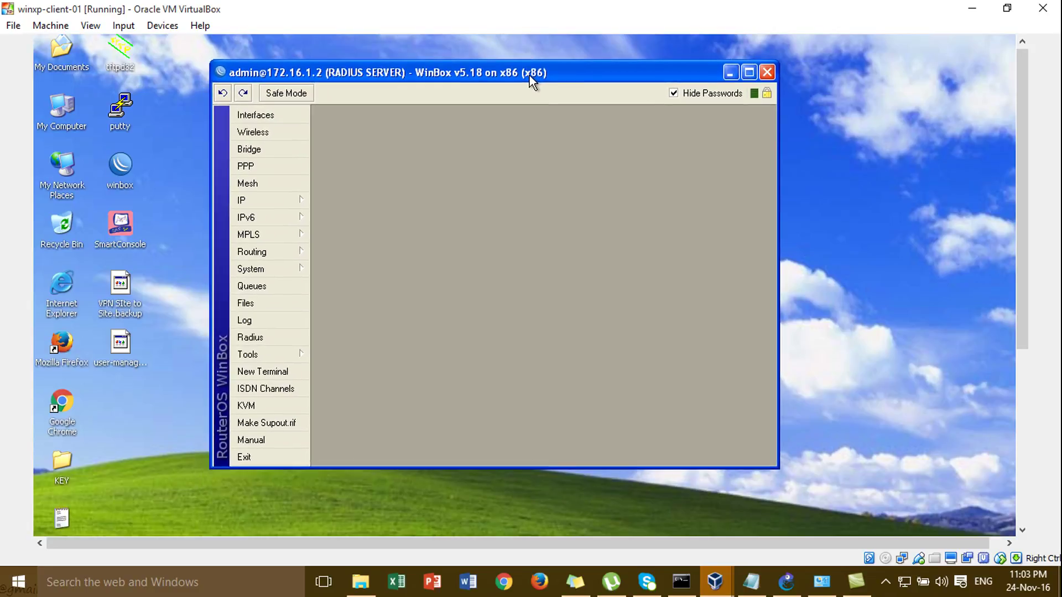
# Step: Upload user-manager-5.18.npk from the desktop into the router's File List
pyautogui.click(118, 357)
pyautogui.click(263, 304)
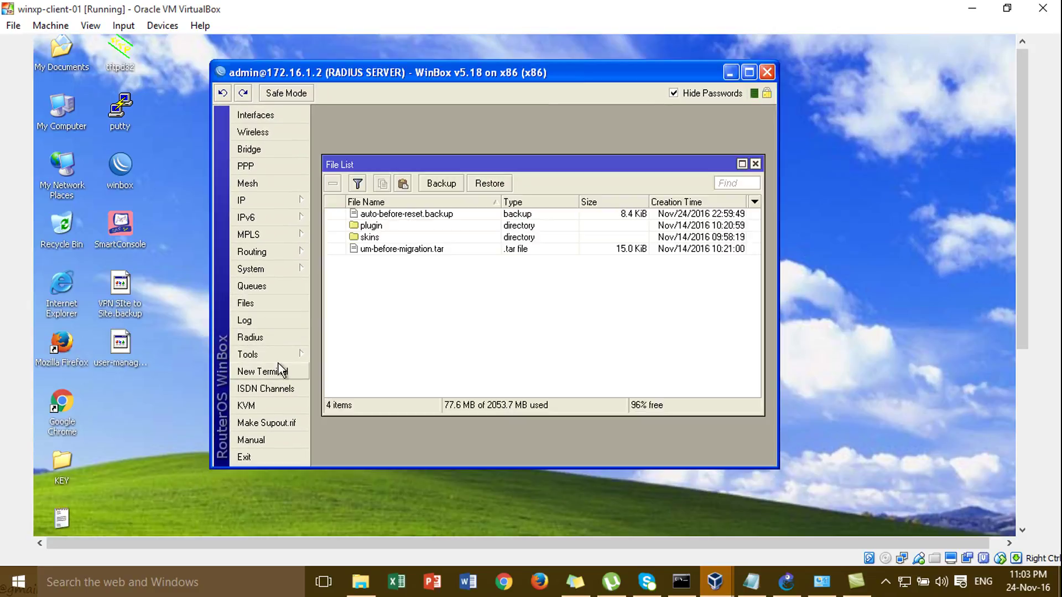
pyautogui.click(128, 355)
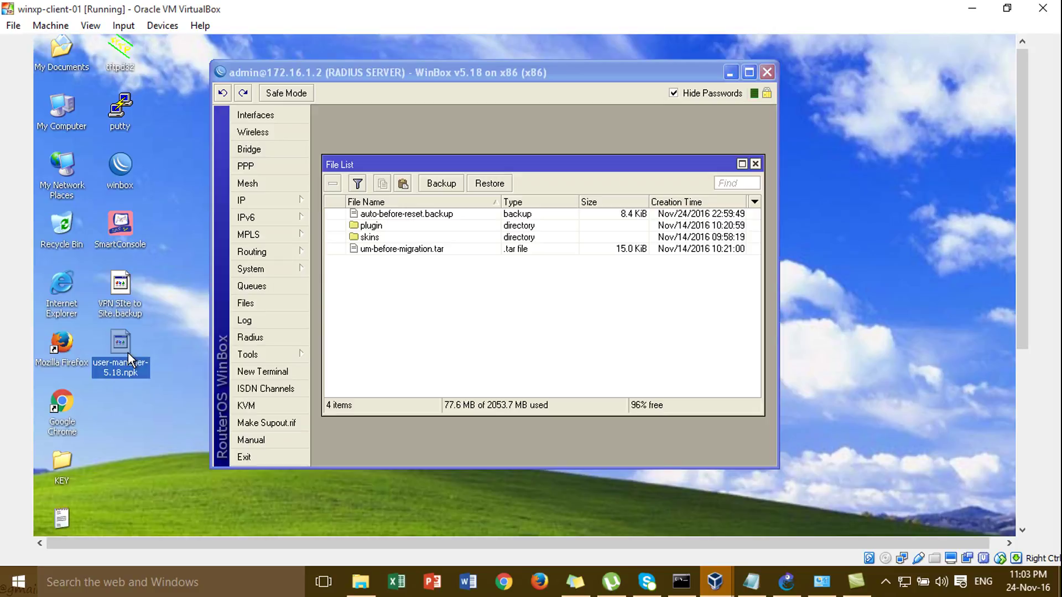
pyautogui.moveTo(250, 258); pyautogui.dragTo(399, 284)
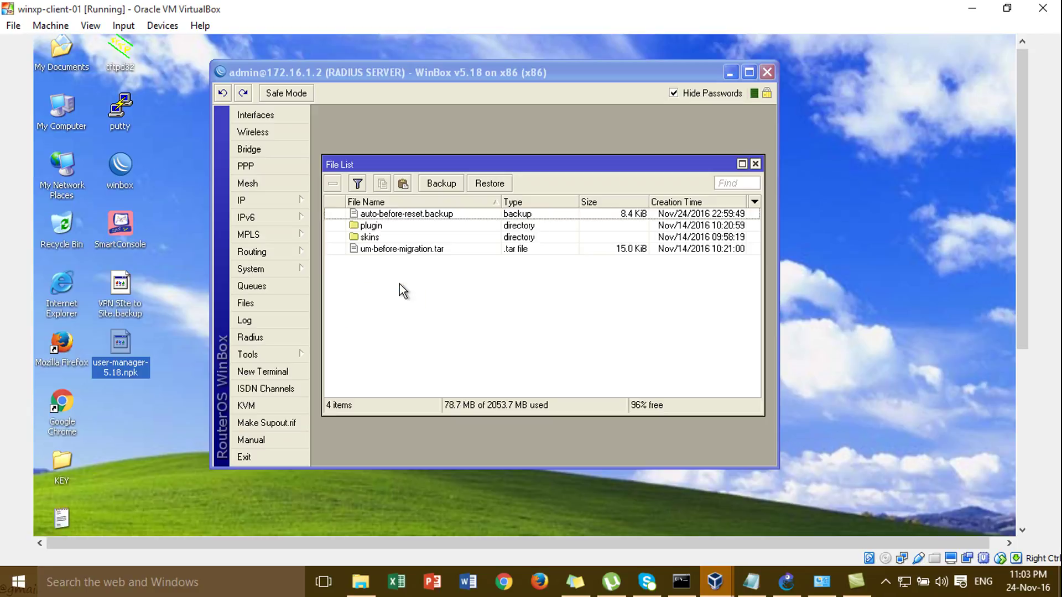
pyautogui.click(412, 261)
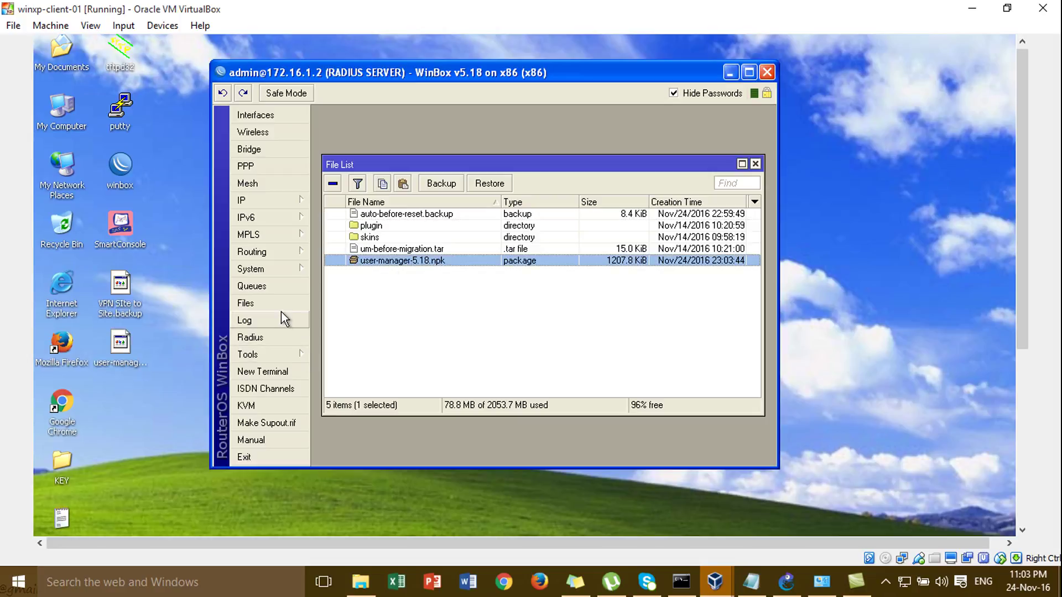
# Step: Locate the user-manager 5.18 entry in the Package List, then close the list
pyautogui.click(283, 270)
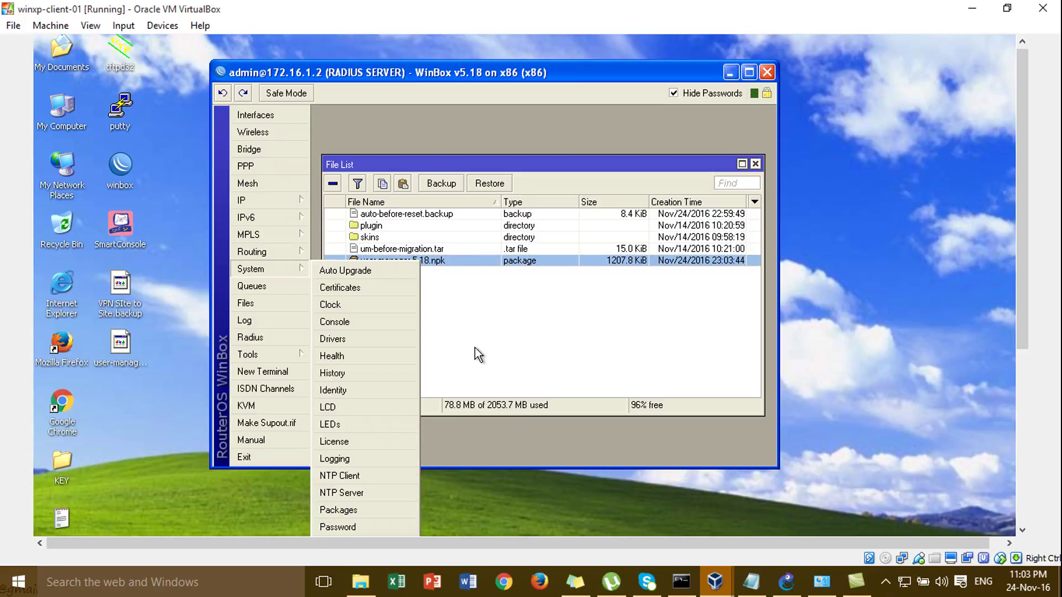
pyautogui.click(390, 509)
pyautogui.click(731, 383)
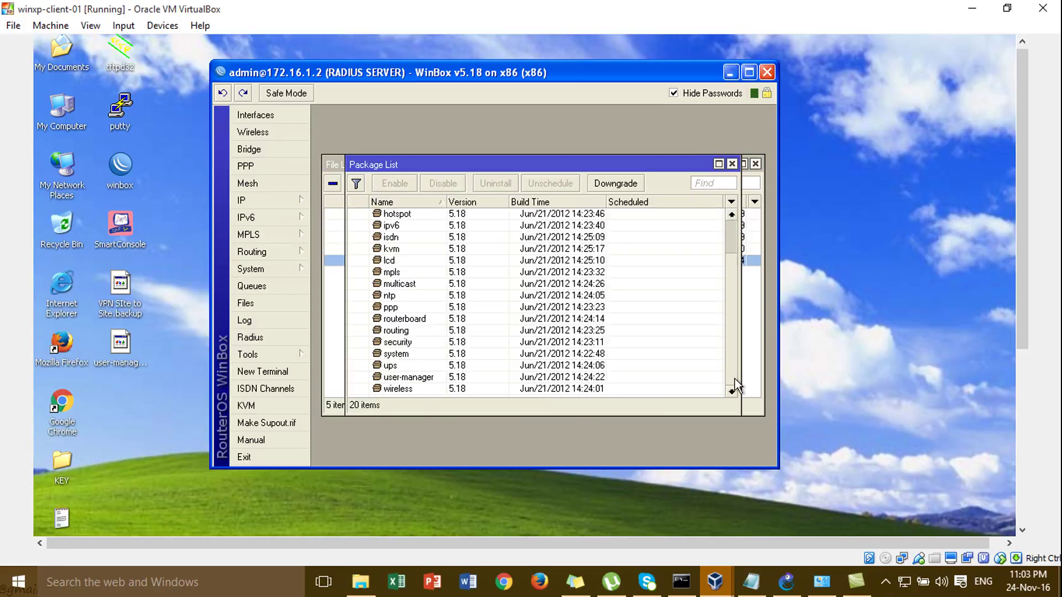
pyautogui.click(419, 378)
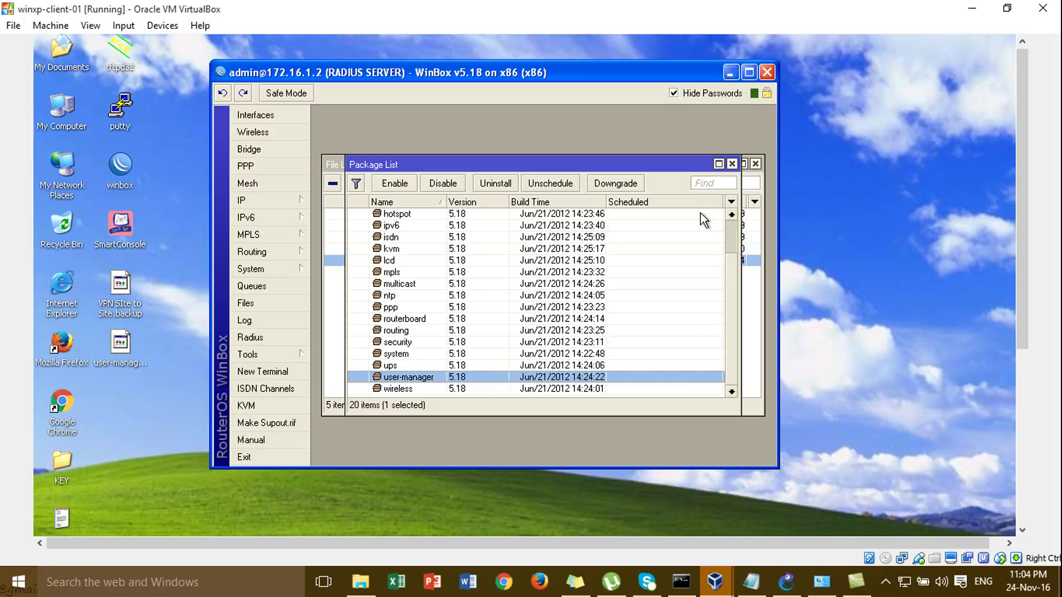
pyautogui.click(732, 164)
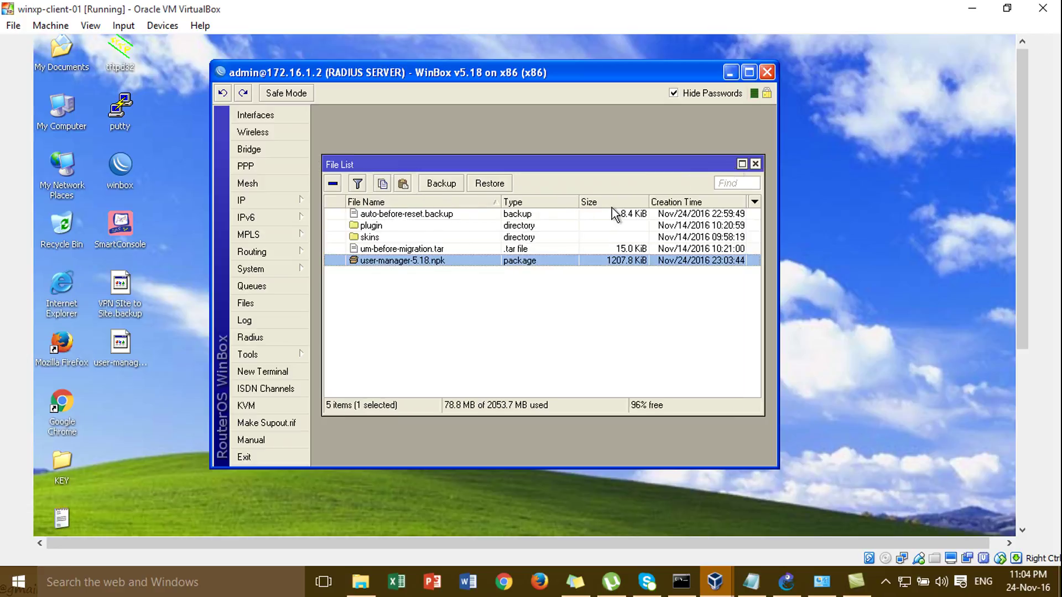
# Step: Close the File List and open a New Terminal to the router
pyautogui.click(757, 164)
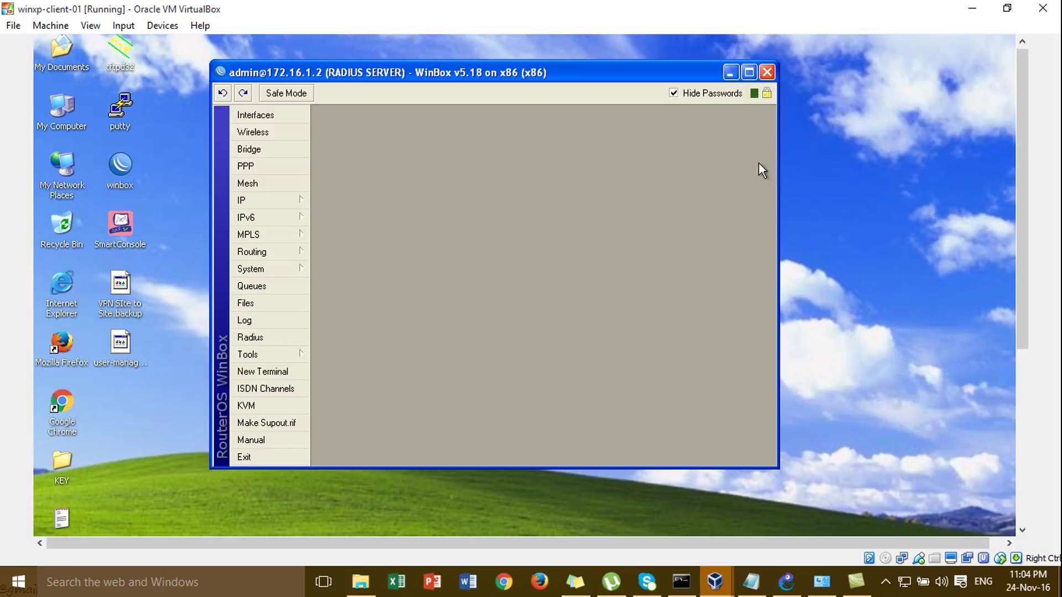
pyautogui.click(286, 371)
pyautogui.press('Return')
pyautogui.press('Return')
pyautogui.press('Return')
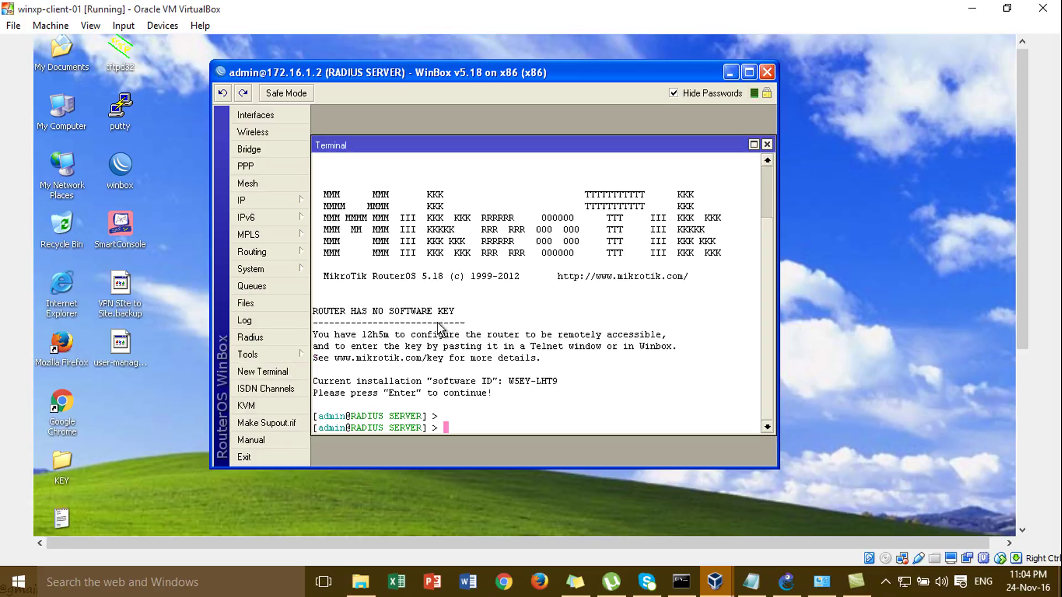
pyautogui.write('r')
pyautogui.press('BackSpace')
# Step: Run 'system reboot', confirm with y, and dismiss the router-disconnected error
pyautogui.write('sy')
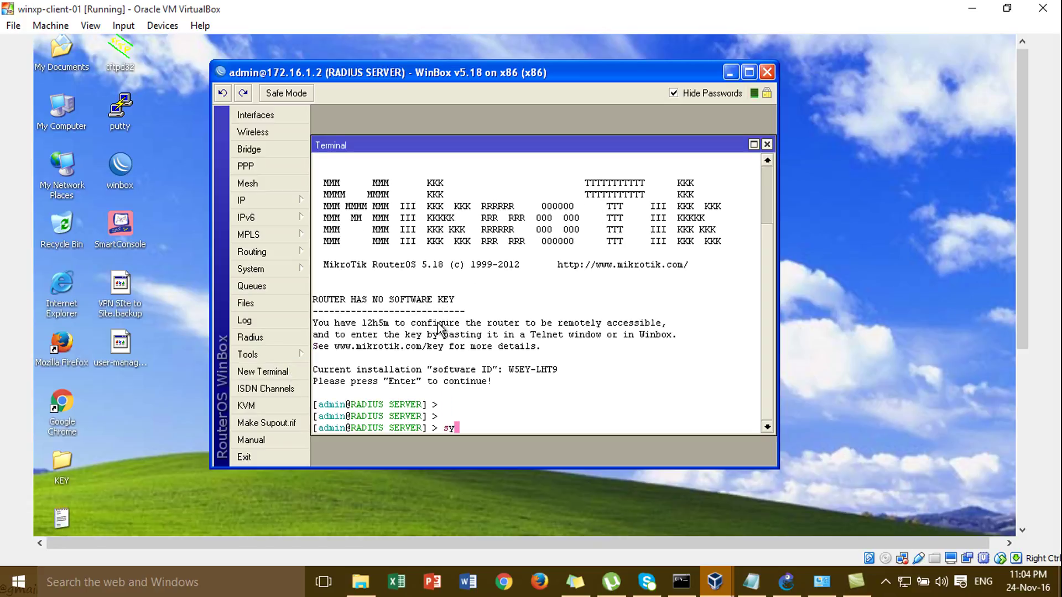
pyautogui.write('stem reboot')
pyautogui.press('Return')
pyautogui.write('y')
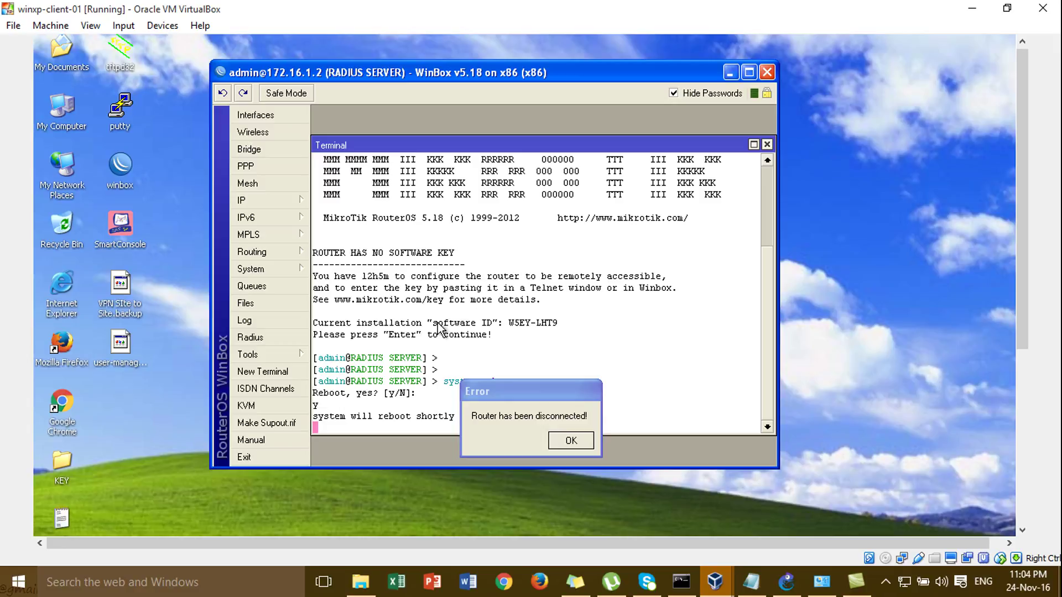
pyautogui.click(588, 442)
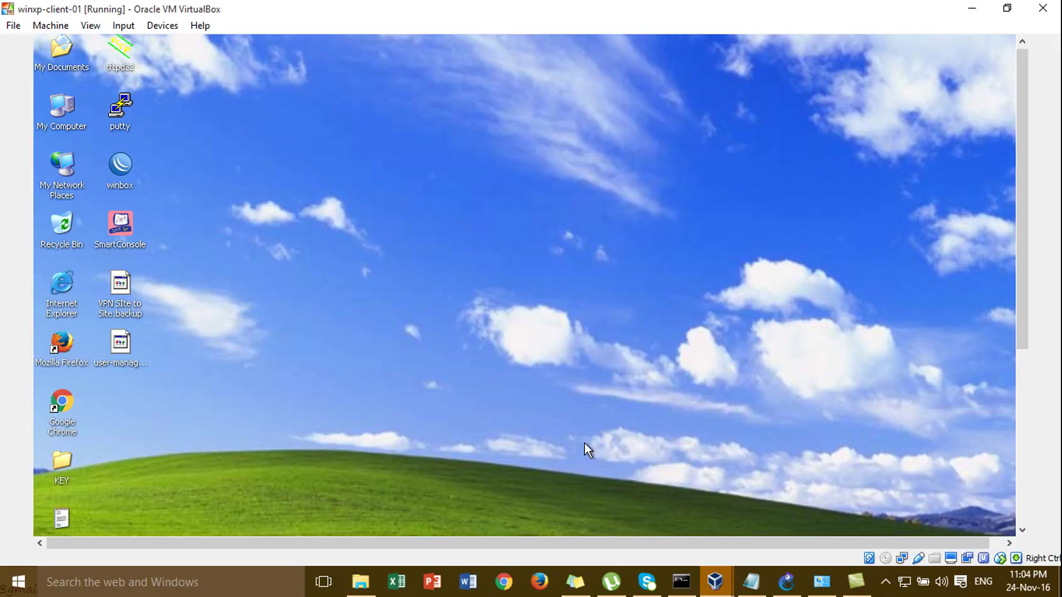
# Step: Relaunch WinBox and select the RADIUS SERVER neighbor at 172.16.1.2
pyautogui.press('u')
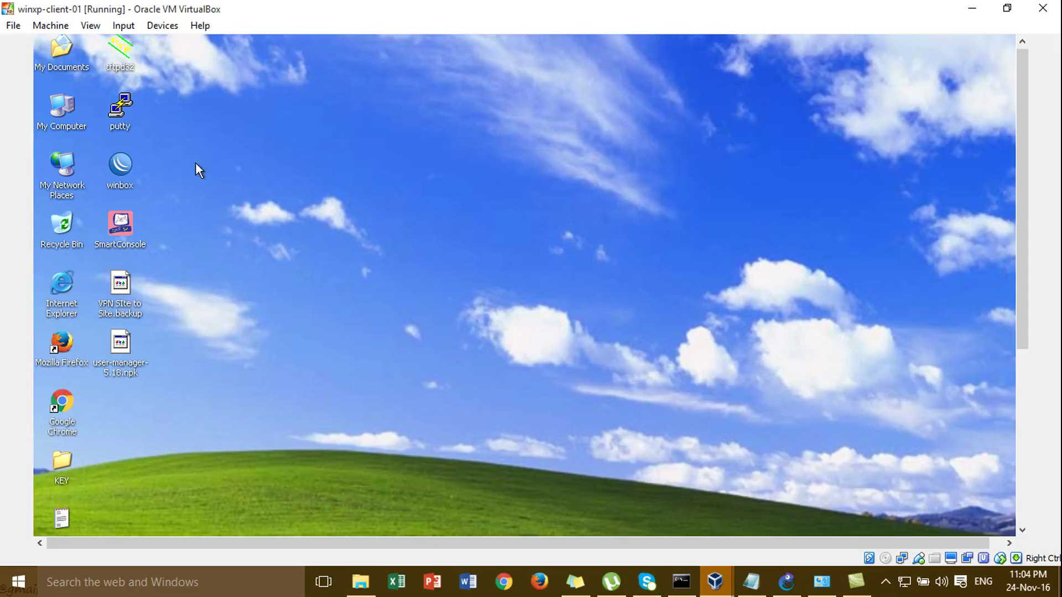
pyautogui.doubleClick(123, 165)
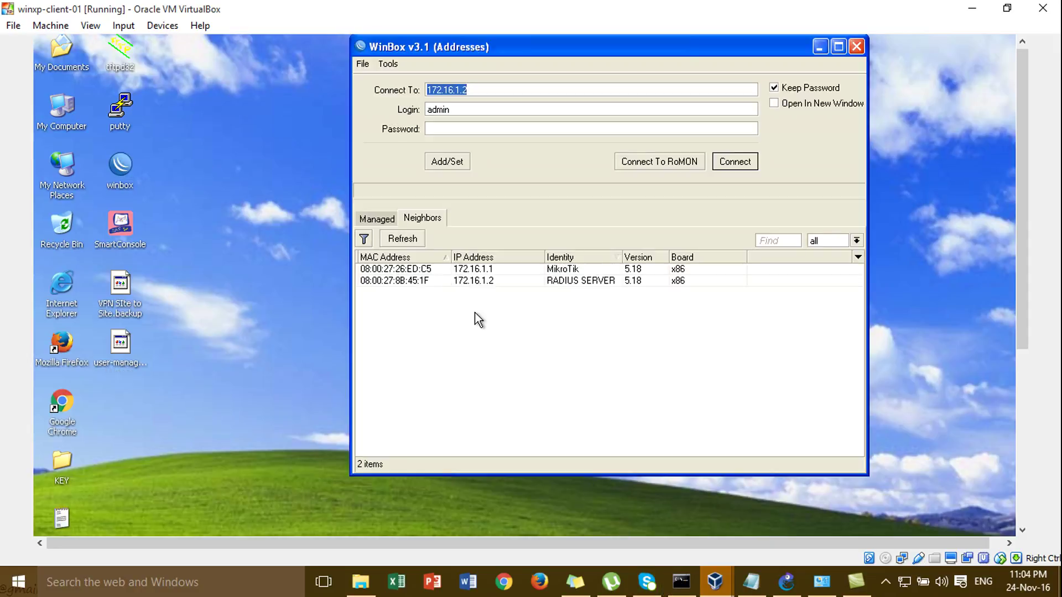
pyautogui.click(556, 282)
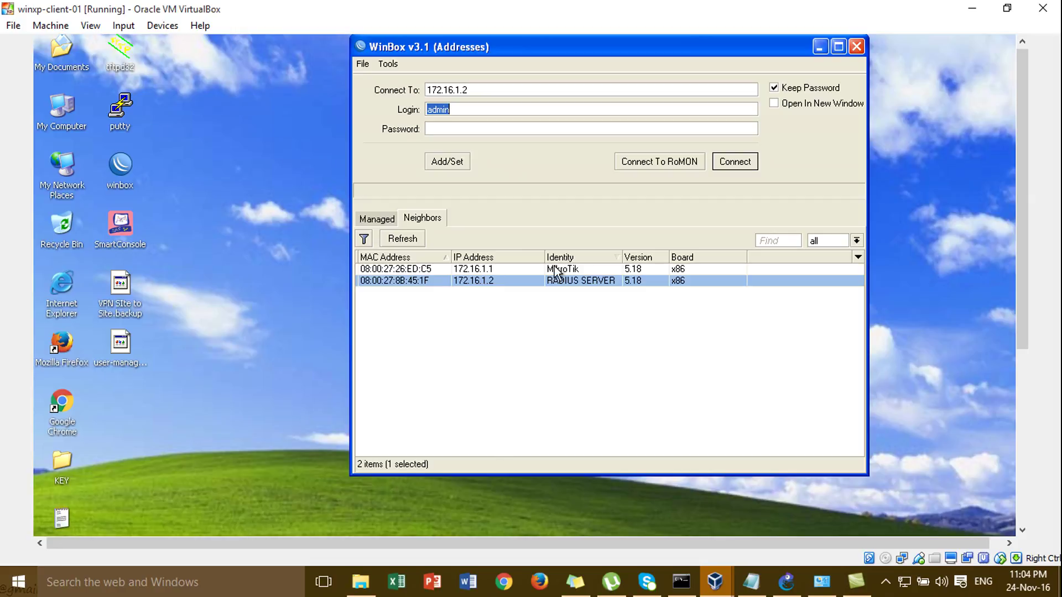
# Step: Minimise the WinBox window and refresh the desktop
pyautogui.click(819, 47)
pyautogui.rightClick(468, 143)
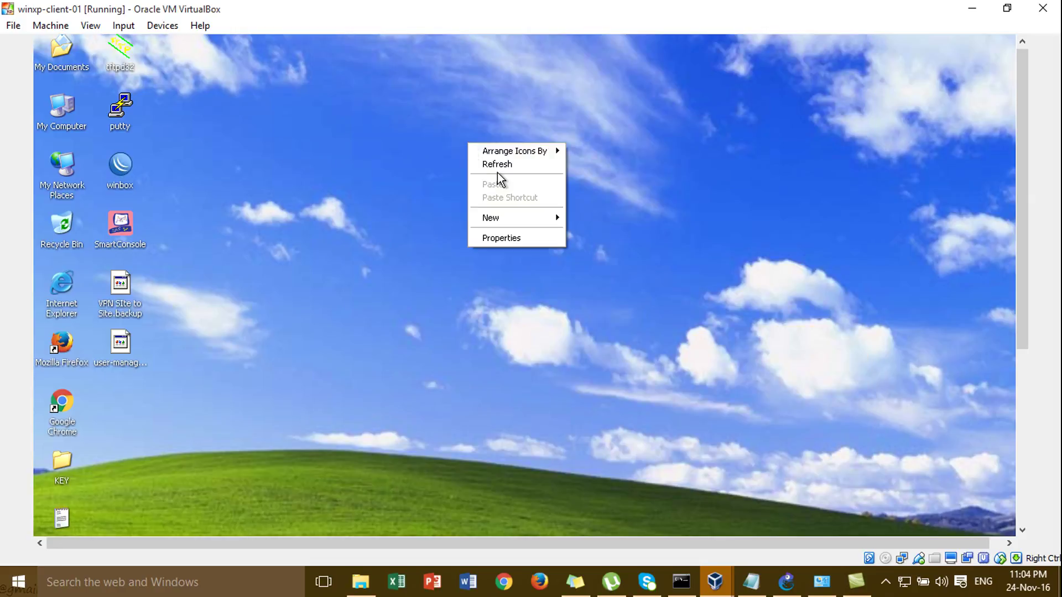
pyautogui.click(499, 167)
# Step: Launch Chrome and load 172.16.1.2/userman from the address-bar suggestion
pyautogui.doubleClick(65, 400)
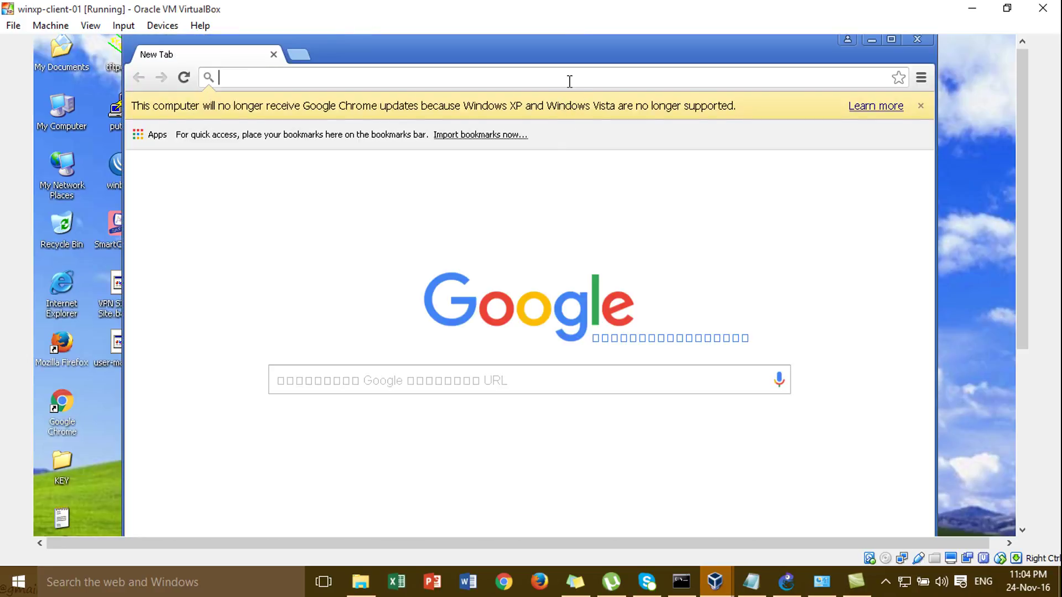
pyautogui.write('172.16.1.2/userman')
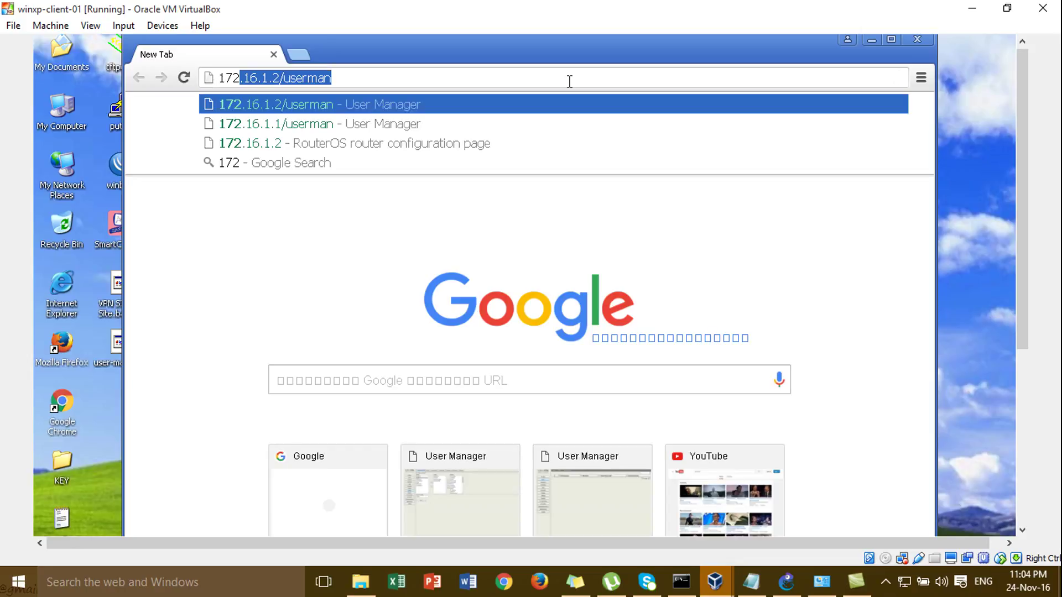
pyautogui.press('Right')
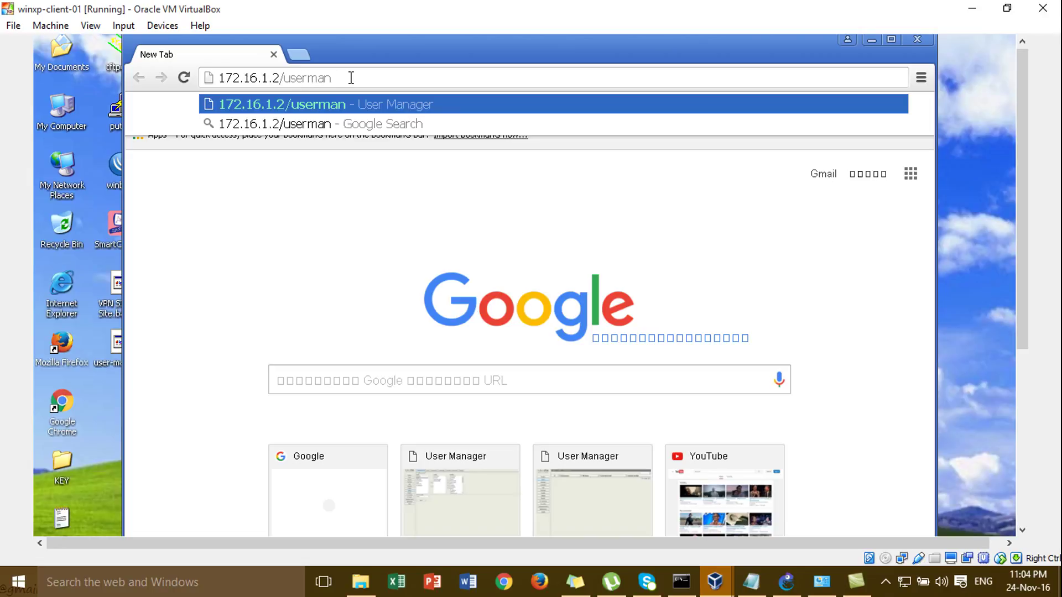
pyautogui.press('Return')
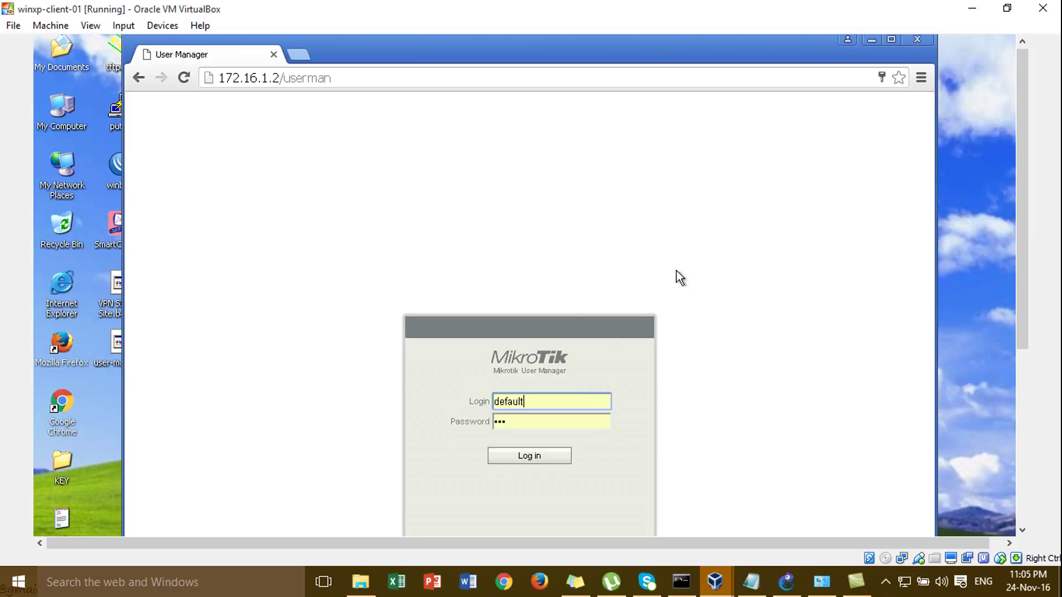
# Step: Clear the autofilled Login field and enter admin as the login
pyautogui.moveTo(1033, 198); pyautogui.dragTo(1035, 239)
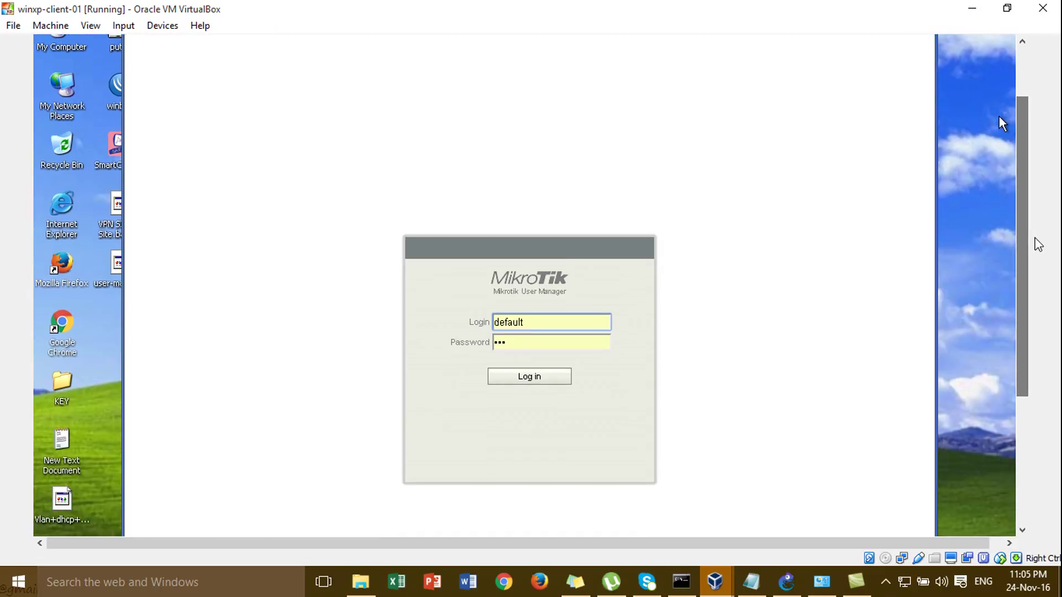
pyautogui.click(576, 324)
pyautogui.press('BackSpace')
pyautogui.press('BackSpace')
pyautogui.press('BackSpace')
pyautogui.press('BackSpace')
pyautogui.press('BackSpace')
pyautogui.press('BackSpace')
pyautogui.press('BackSpace')
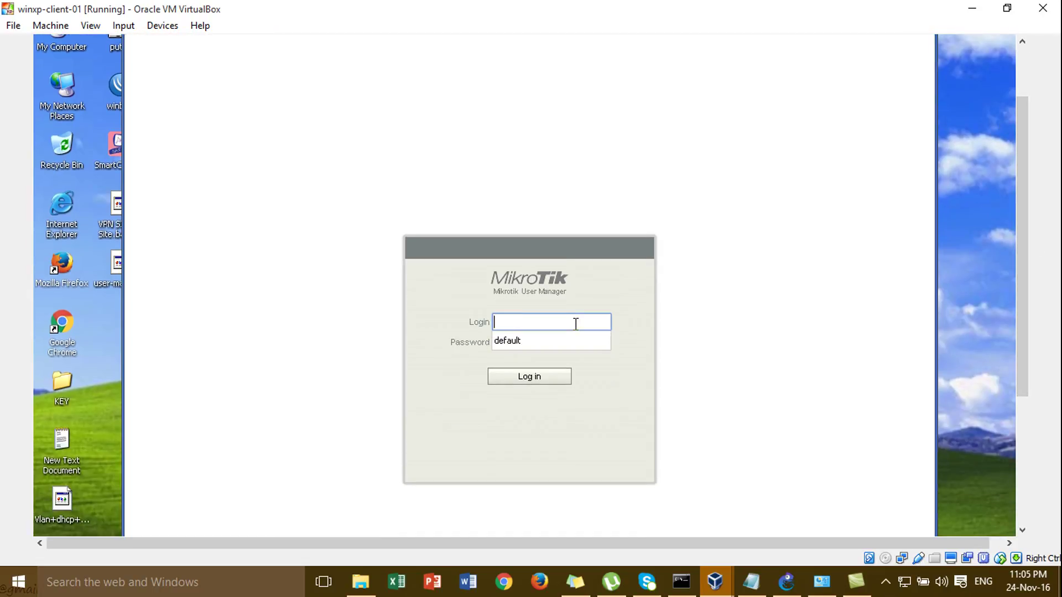
pyautogui.click(576, 340)
pyautogui.press('BackSpace')
pyautogui.press('BackSpace')
pyautogui.press('BackSpace')
pyautogui.press('BackSpace')
pyautogui.press('BackSpace')
pyautogui.press('BackSpace')
pyautogui.press('BackSpace')
pyautogui.click(576, 347)
pyautogui.press('BackSpace')
pyautogui.press('BackSpace')
pyautogui.press('BackSpace')
pyautogui.press('BackSpace')
pyautogui.press('BackSpace')
pyautogui.press('BackSpace')
pyautogui.press('BackSpace')
pyautogui.press('Escape')
pyautogui.write('admin')
# Step: Attempt login as admin with a blank password, then focus the Password field
pyautogui.click(557, 348)
pyautogui.press('BackSpace')
pyautogui.press('BackSpace')
pyautogui.press('BackSpace')
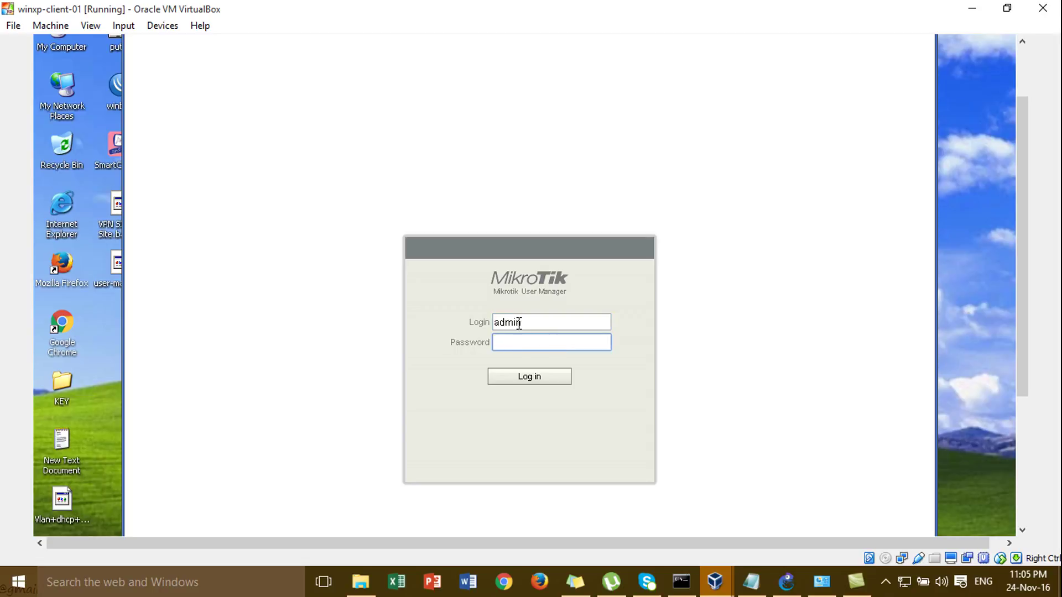
pyautogui.click(520, 323)
pyautogui.click(520, 376)
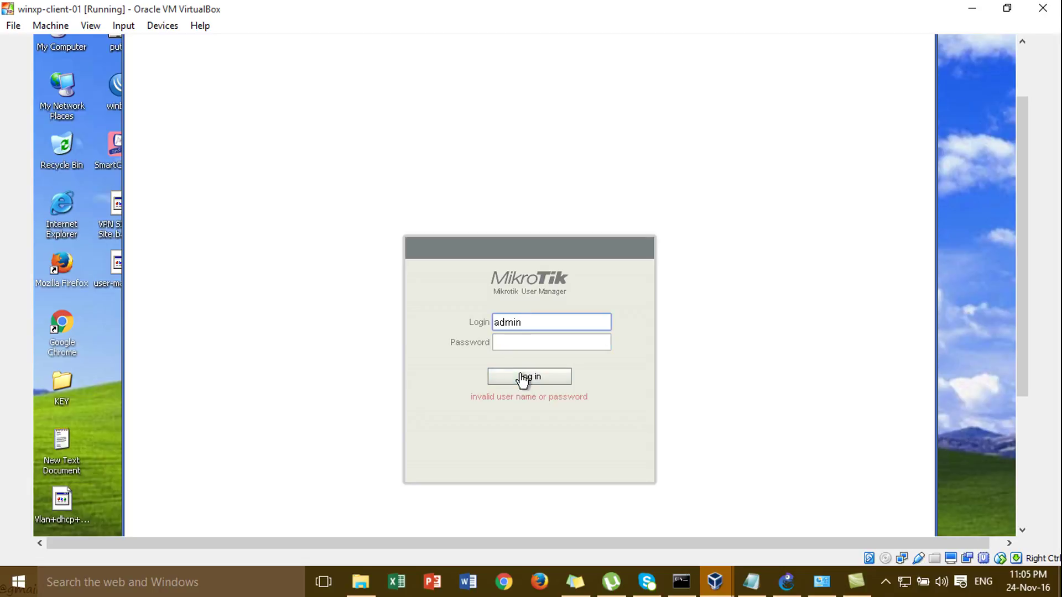
pyautogui.click(538, 343)
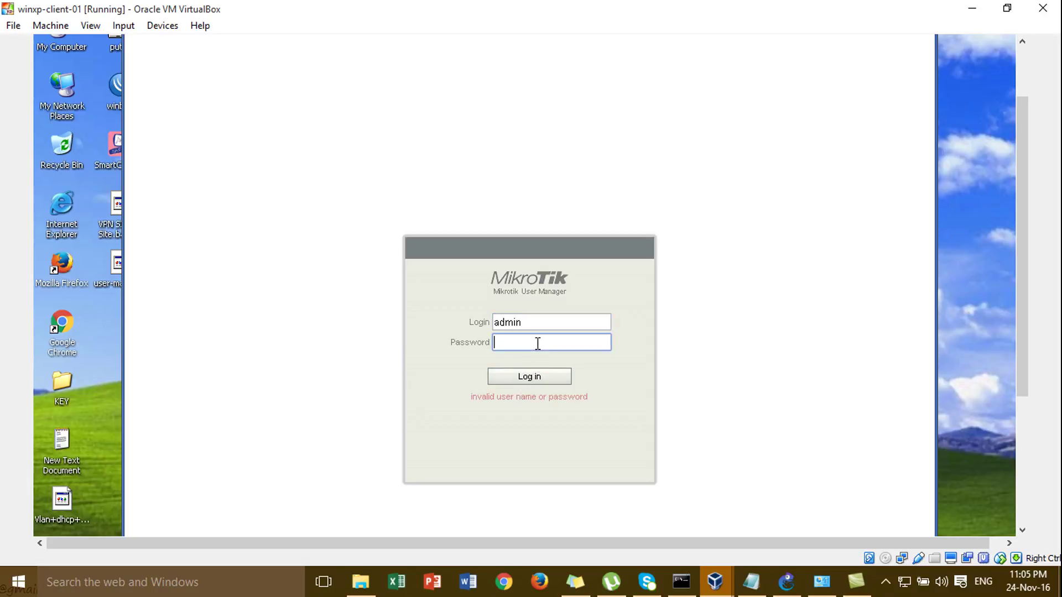
# Step: Enter the admin password, log in, and tick user abc in the Users list
pyautogui.click(540, 376)
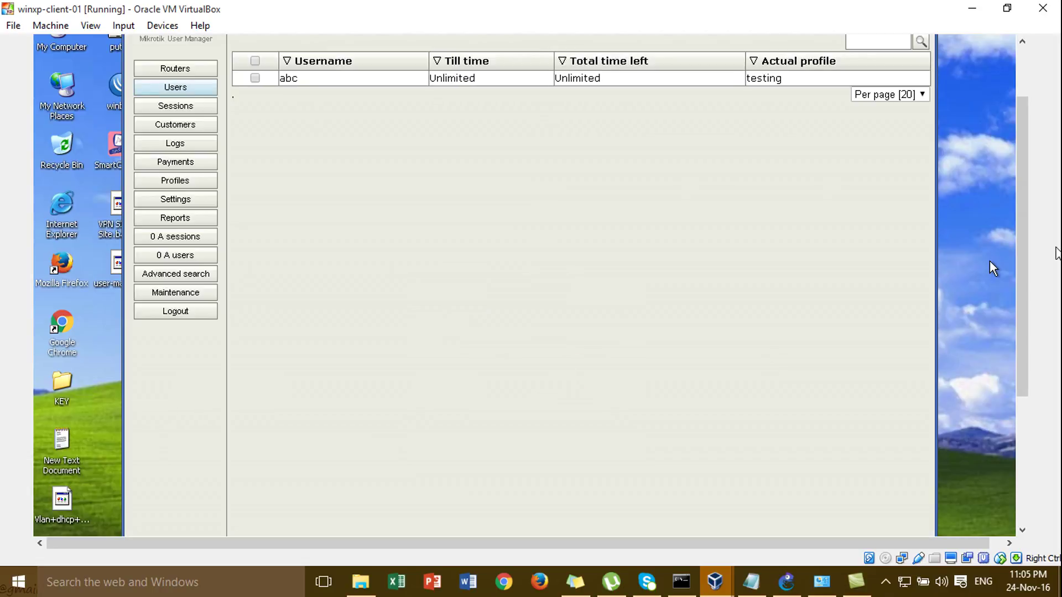
pyautogui.moveTo(1022, 251); pyautogui.dragTo(1011, 198)
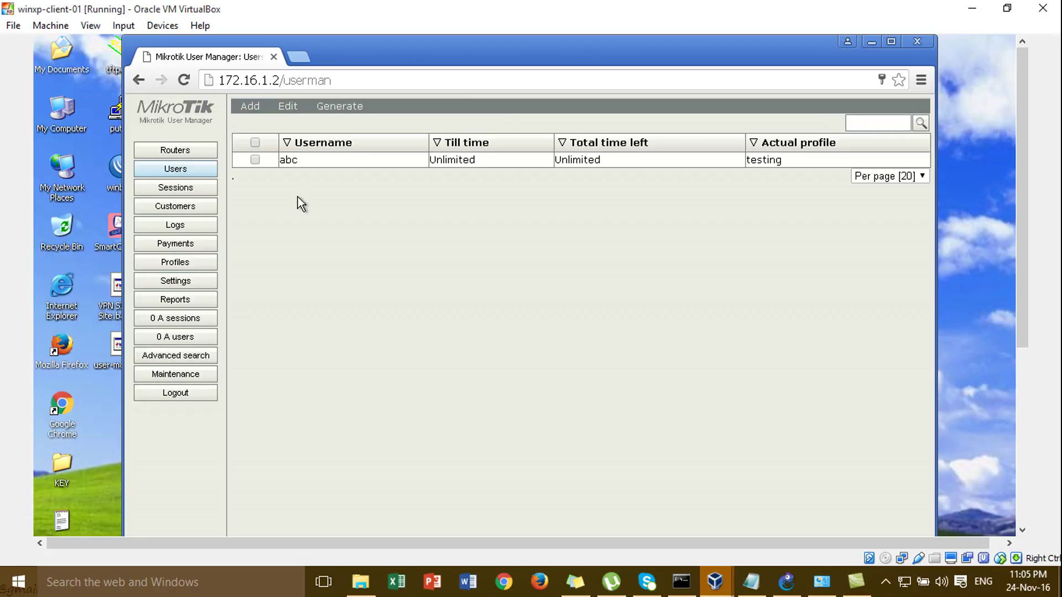
pyautogui.click(254, 160)
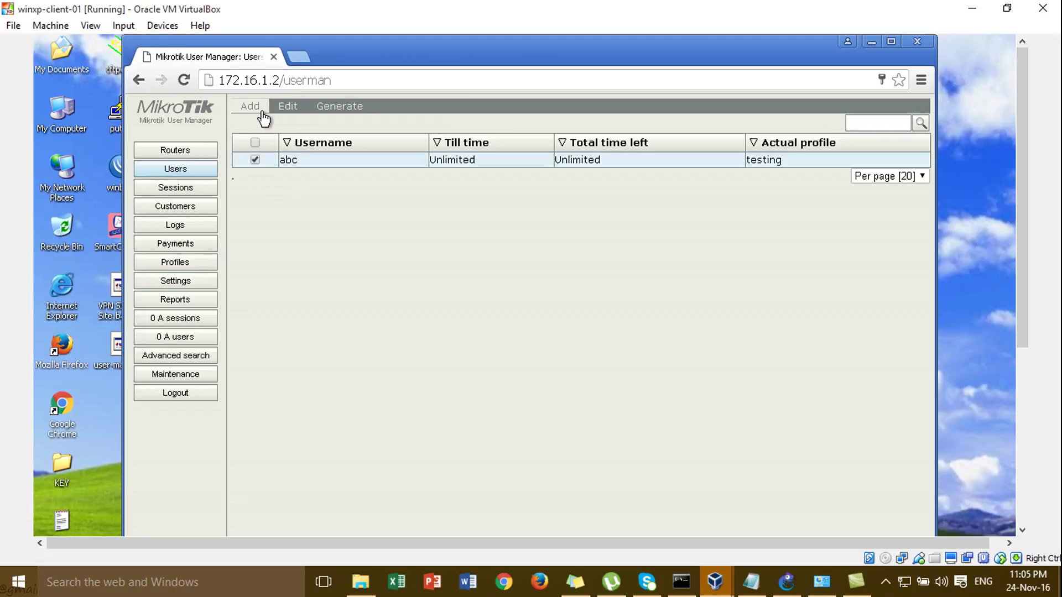